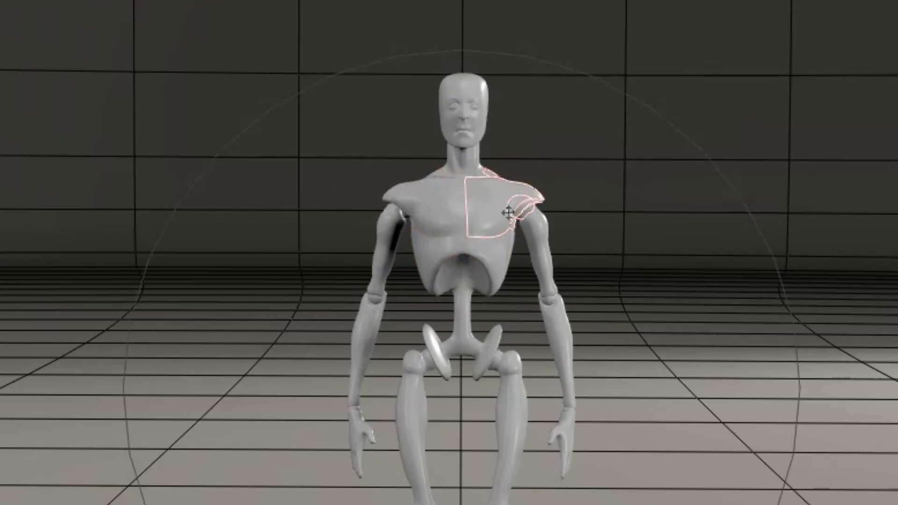
Delete the default Andy2 figure from the scene and show the content library.
key(Delete)
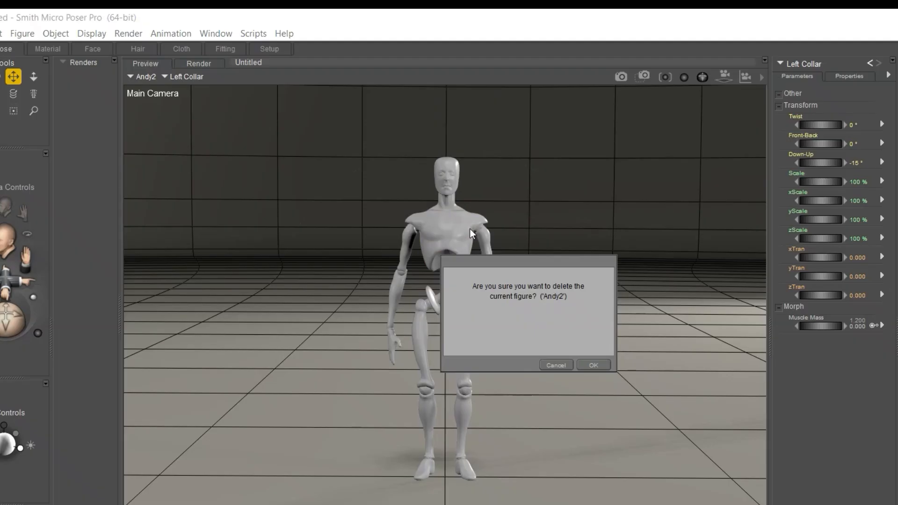
click(580, 366)
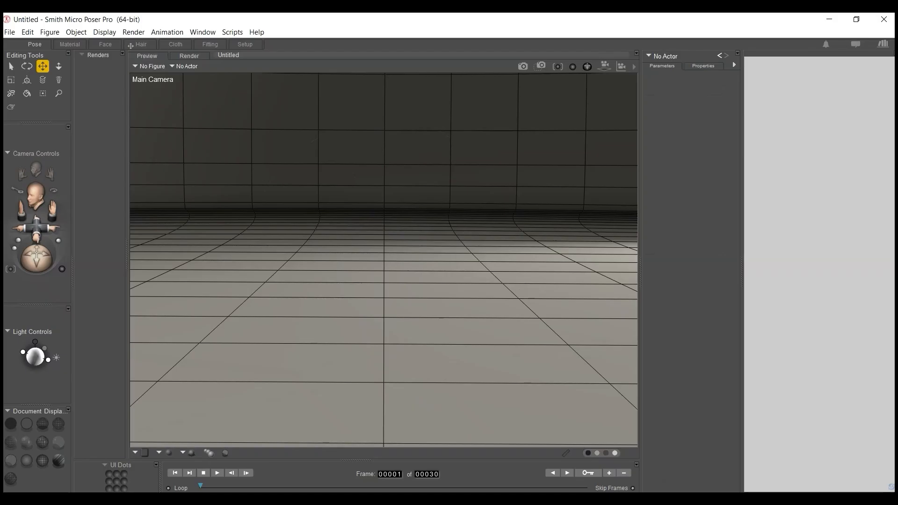
click(220, 36)
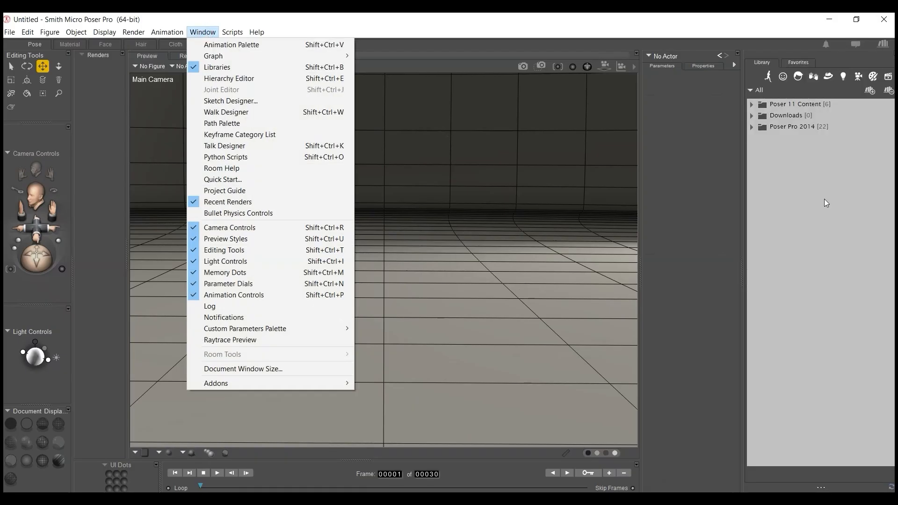
click(825, 203)
Load the SydneyG2 figure from the Poser Pro 2014 People collection into the empty scene.
click(751, 139)
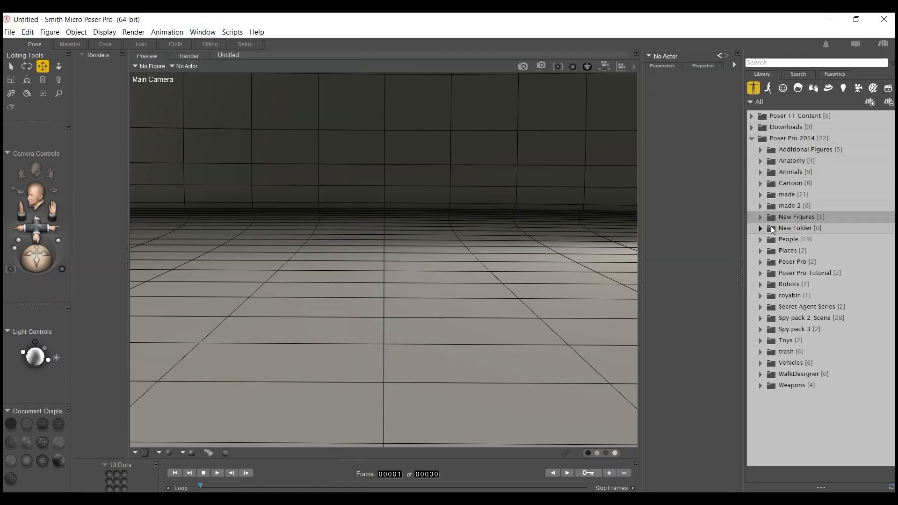
click(760, 239)
scroll(800, 282, down, 1)
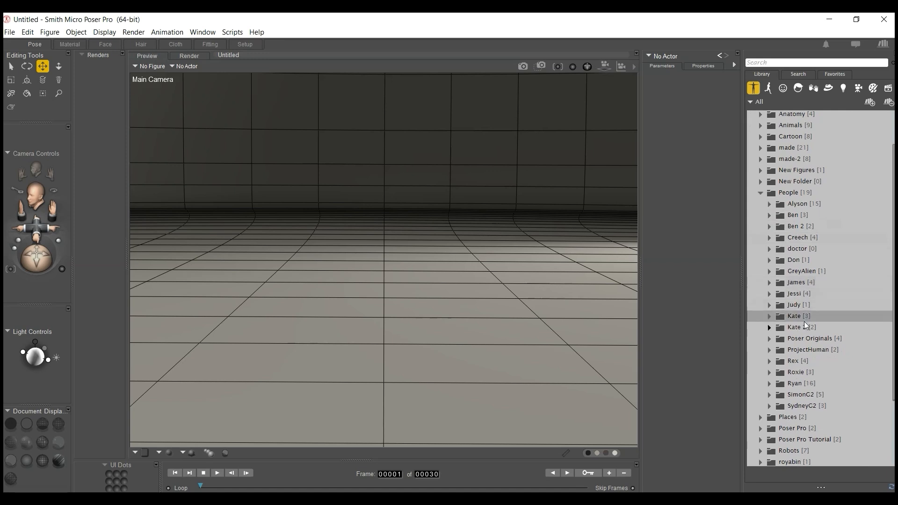
click(769, 405)
scroll(813, 387, down, 1)
double_click(817, 376)
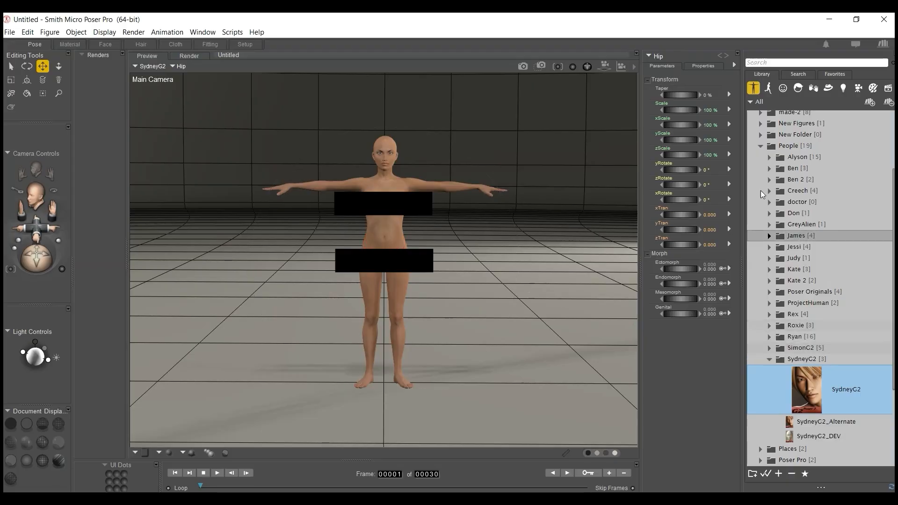
Add the G2_Tank top from the Poser Pro 2014 SydneyG2 Clothing props to the figure.
click(829, 90)
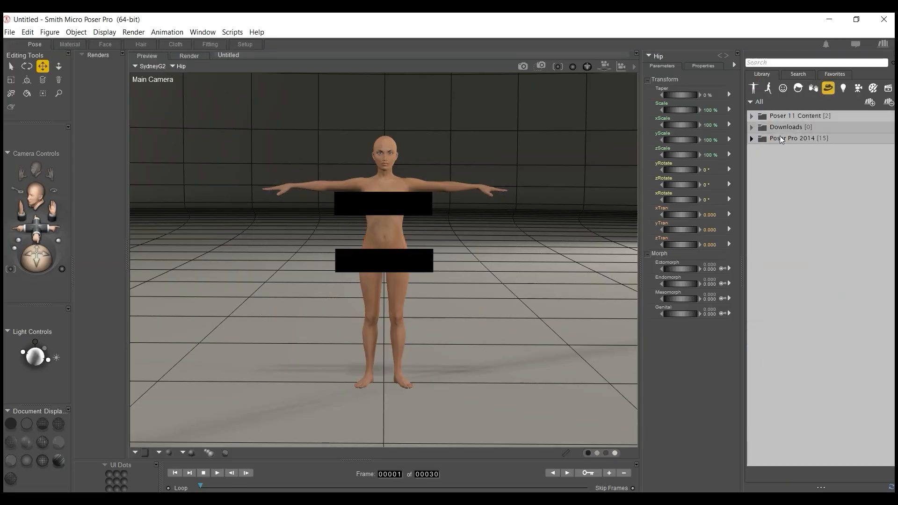
click(750, 140)
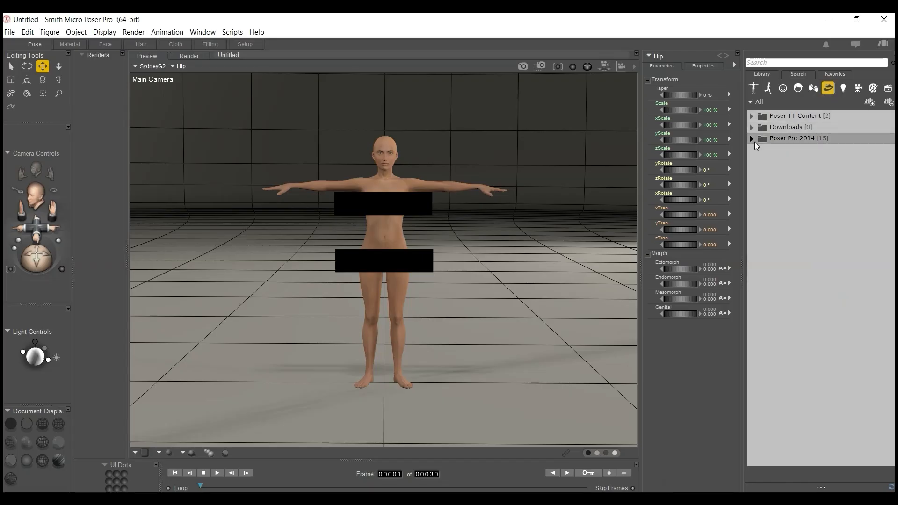
click(752, 139)
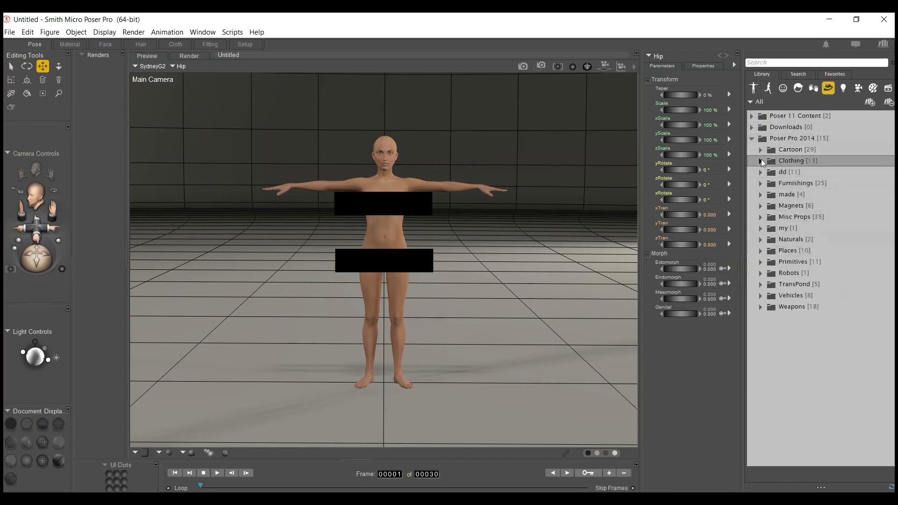
click(760, 161)
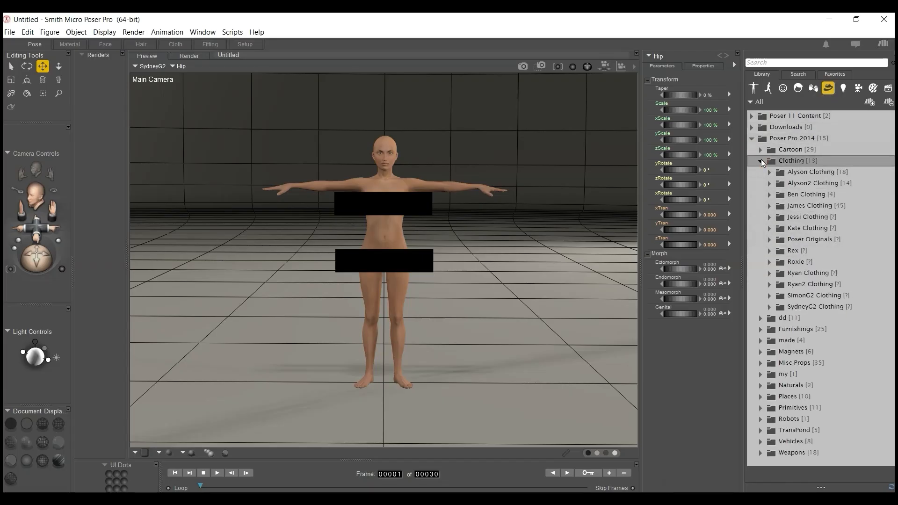
click(769, 307)
scroll(818, 338, down, 1)
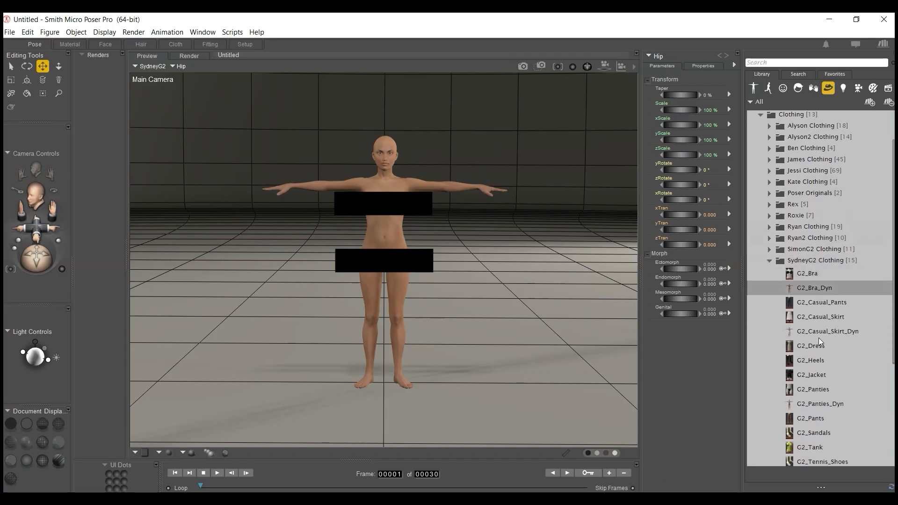
scroll(827, 299, down, 2)
click(817, 370)
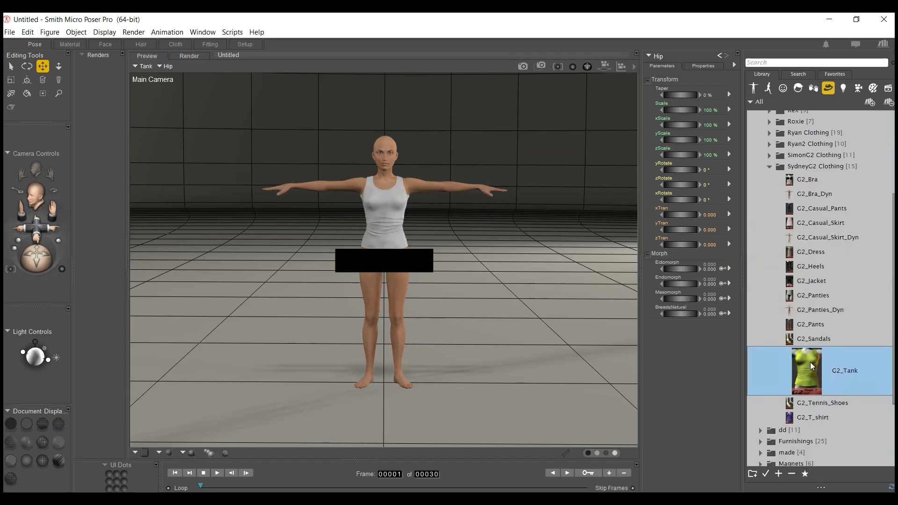
Add the G2_Casual_Pants from the same clothing set and conform them to the SydneyG2 figure.
double_click(795, 208)
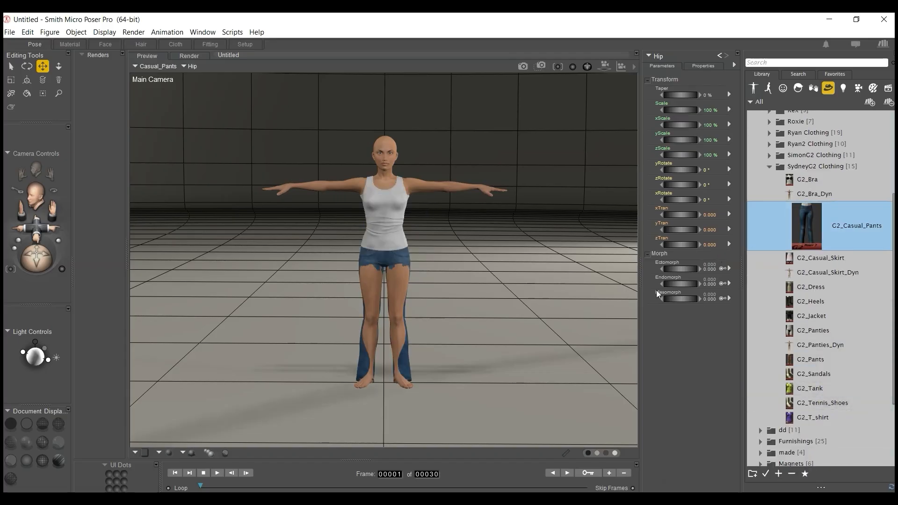
click(183, 66)
click(202, 75)
click(50, 32)
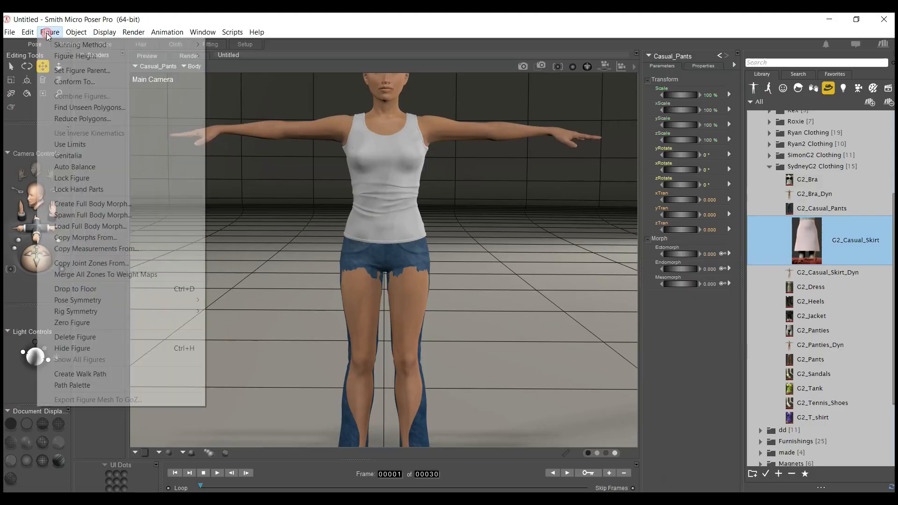
click(109, 80)
click(442, 265)
click(452, 279)
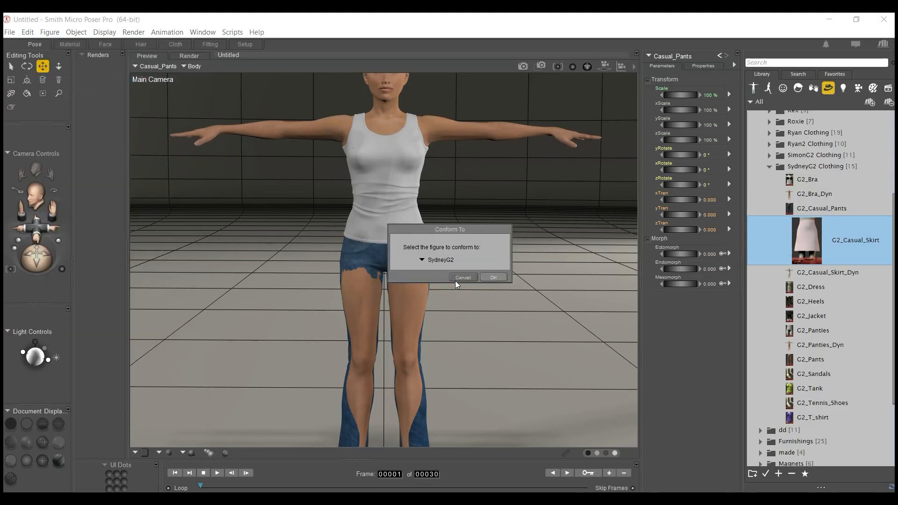
click(489, 277)
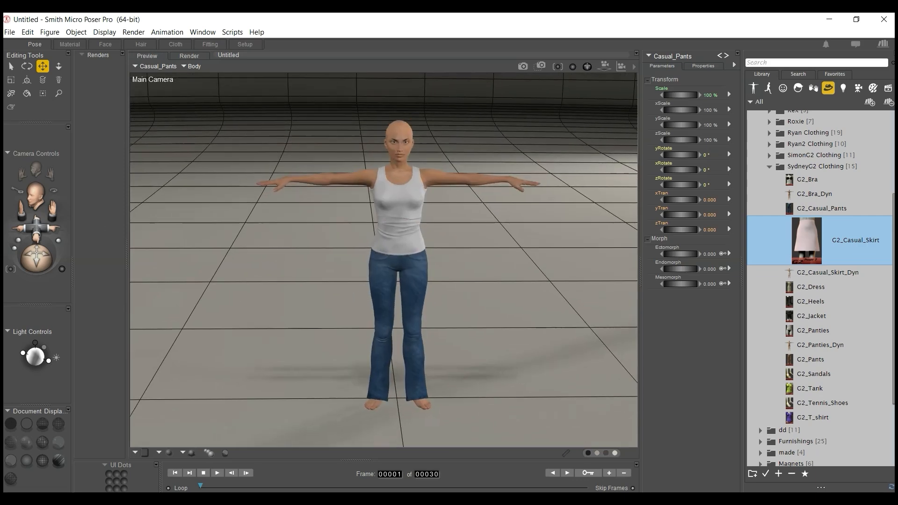
Add the SydneyStyle_1 hair from the Poser Pro 2014 SydneyG2 hair collection to the figure.
click(800, 88)
click(751, 139)
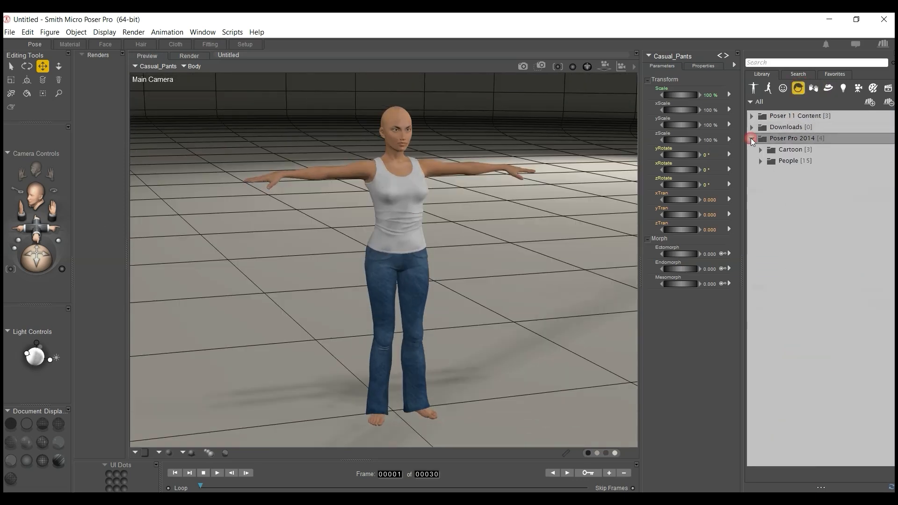
click(760, 162)
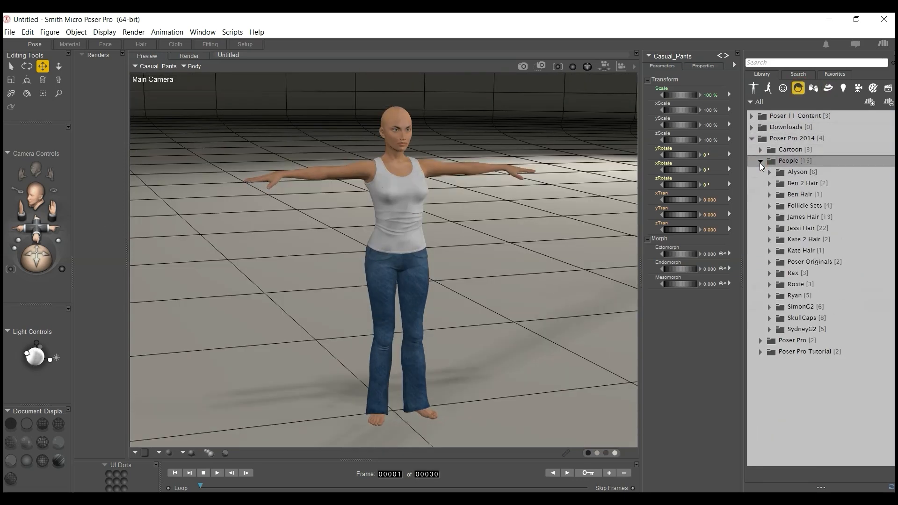
click(769, 329)
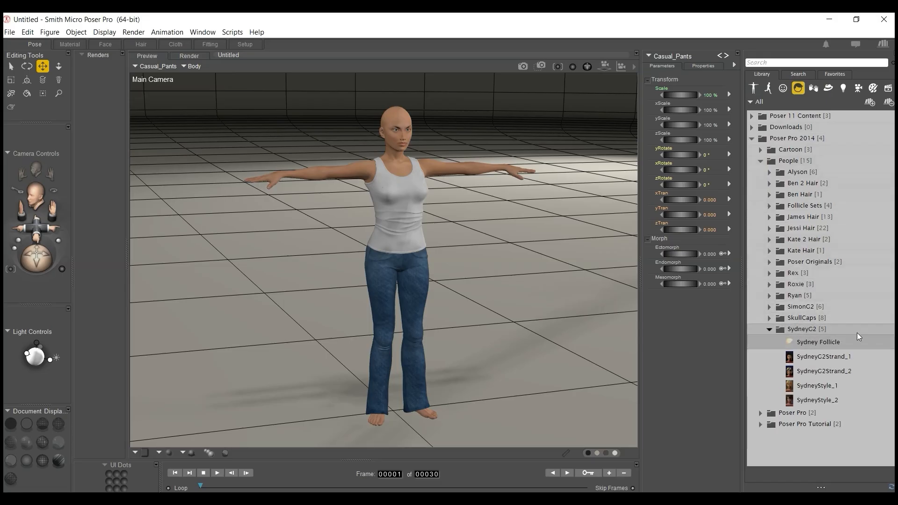
click(837, 353)
click(831, 405)
click(827, 420)
drag(805, 394, 422, 203)
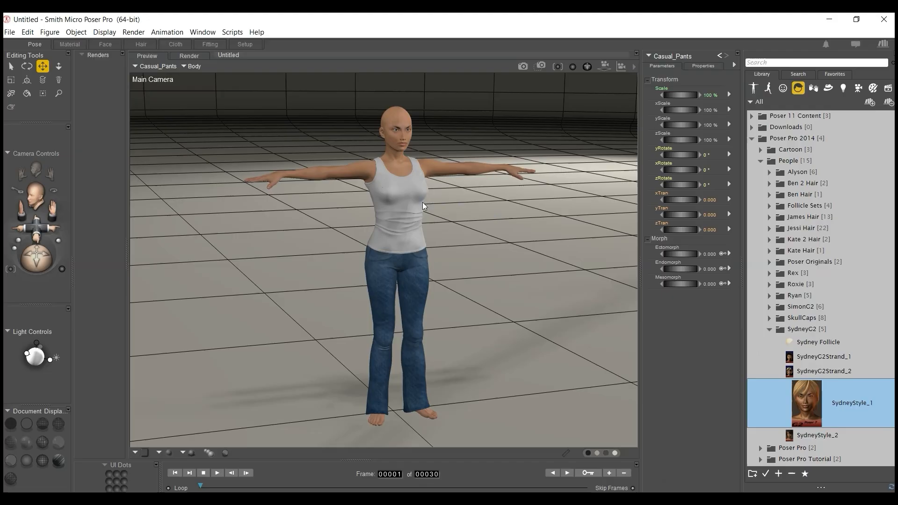
Lengthen the hair by raising the Long1 and Long2 morphs on its Head part.
click(174, 68)
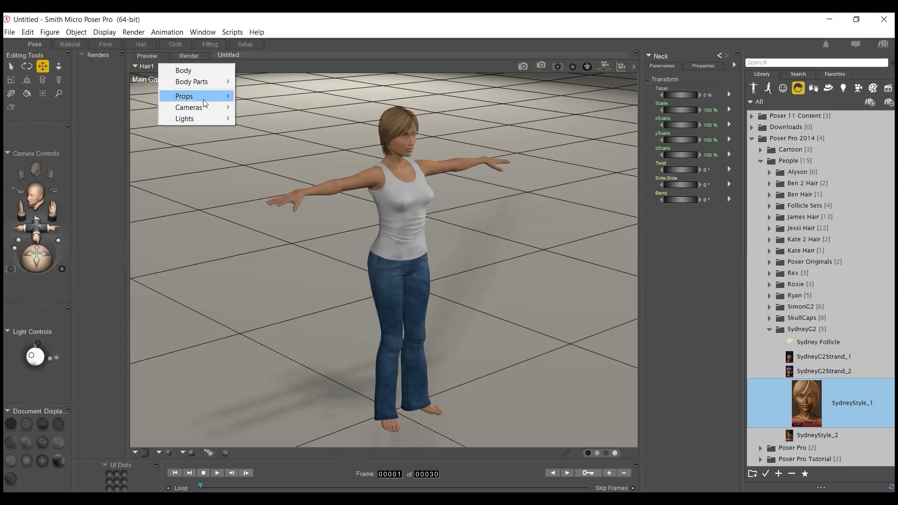
mouse_move(215, 81)
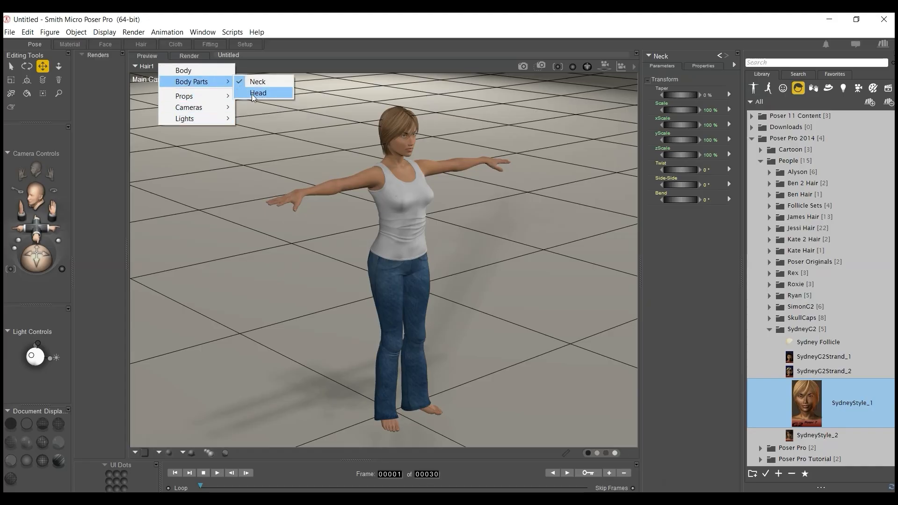
click(255, 92)
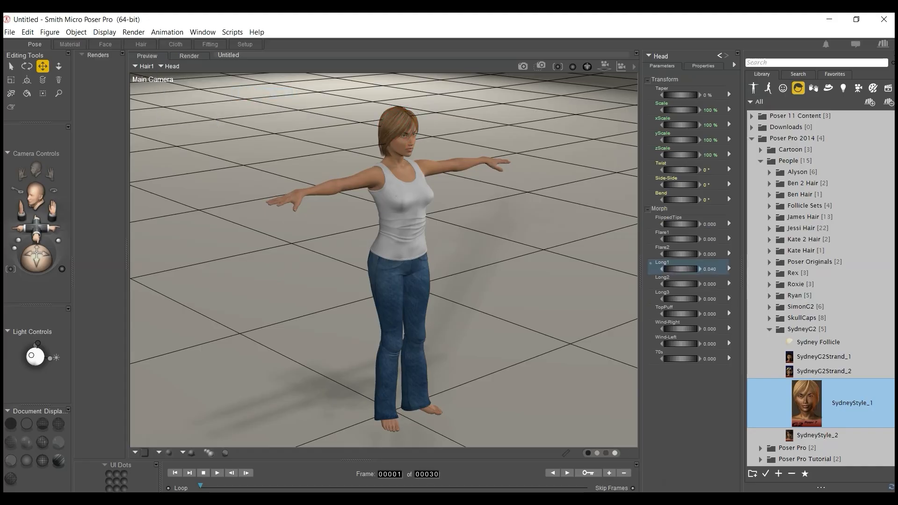
drag(678, 284, 702, 284)
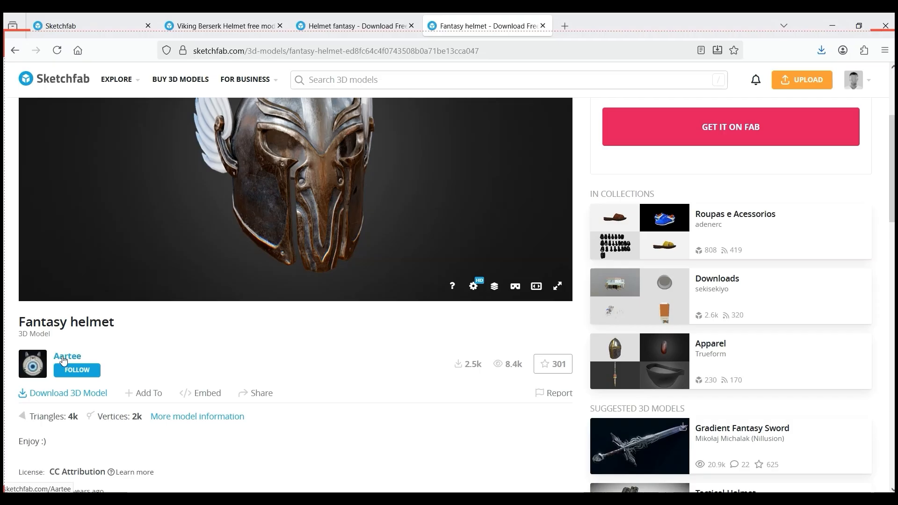
Import the downloaded Fantasy helmet model from Sketchfab into the scene, skipping the request to locate its base color texture.
scroll(331, 417, up, 3)
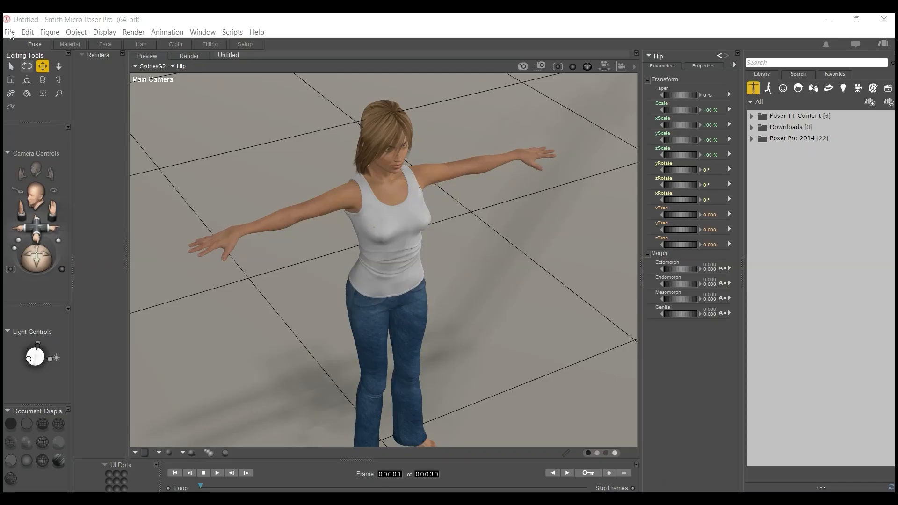
click(10, 33)
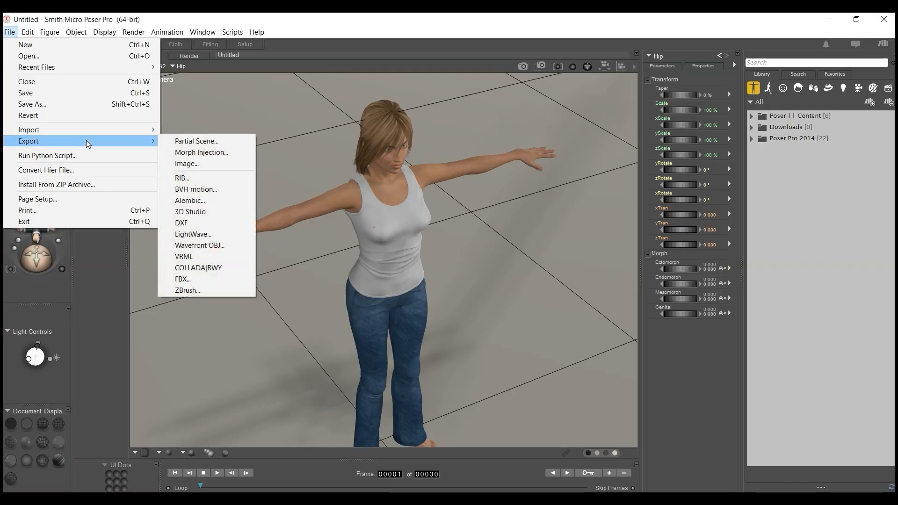
mouse_move(105, 132)
click(206, 257)
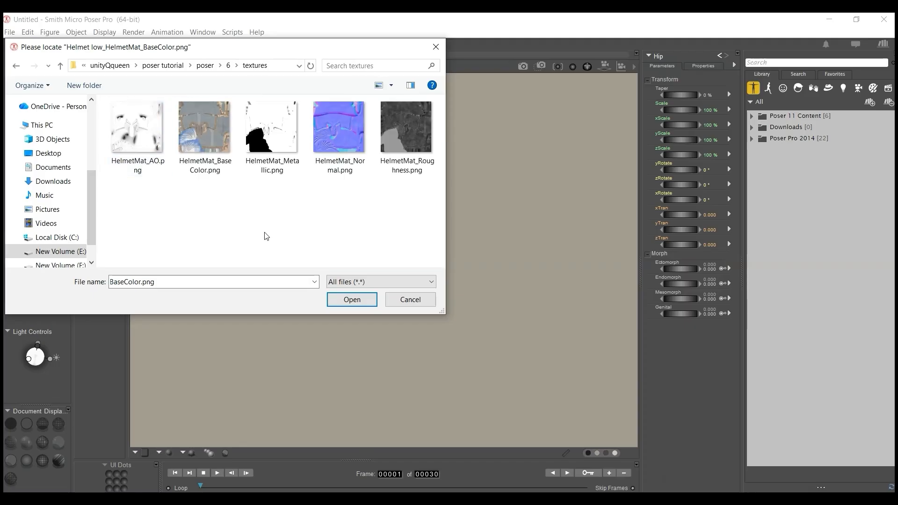
click(356, 300)
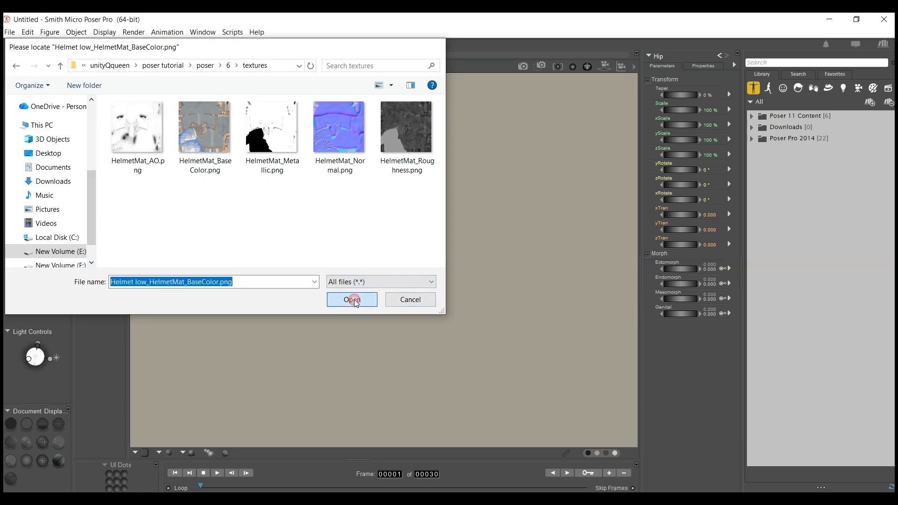
click(425, 301)
click(502, 303)
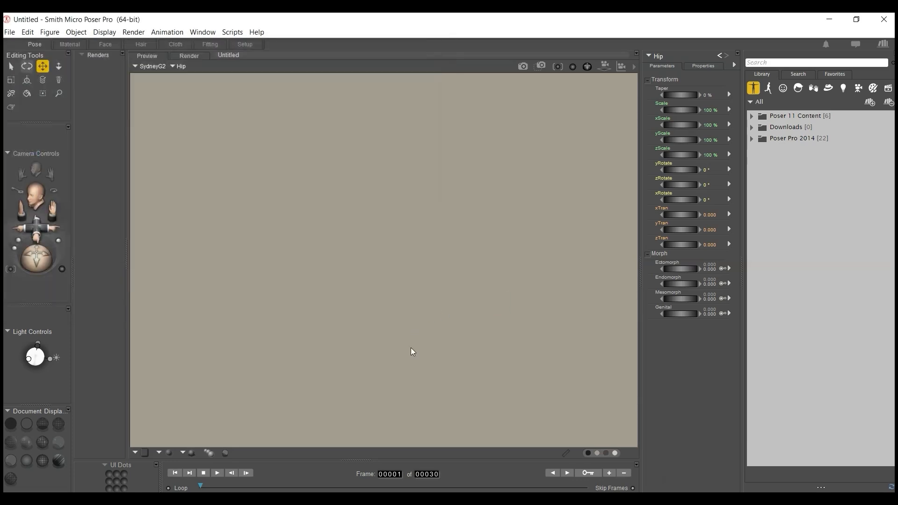
Scale HelmetPiece1_low to about 38% and HelmetPiece2_low to 32%, raising both into place around the figure's head.
scroll(404, 303, down, 4)
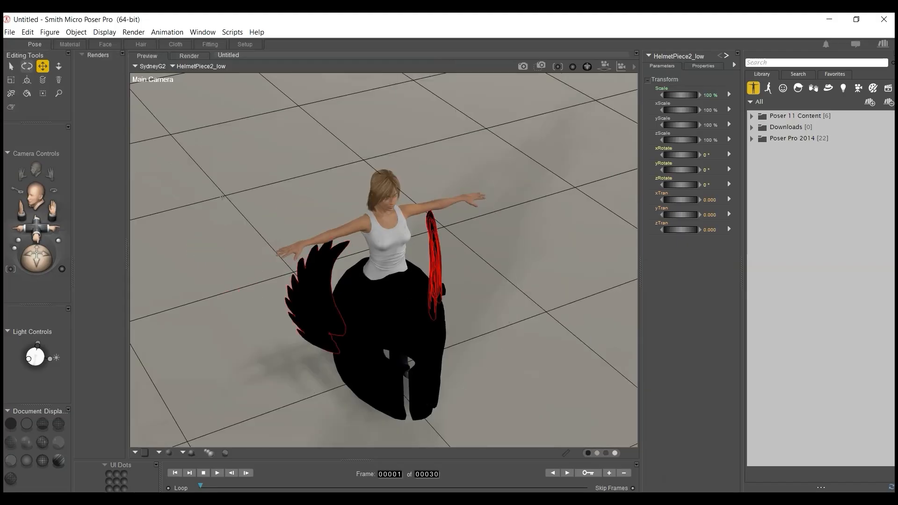
click(173, 67)
mouse_move(236, 96)
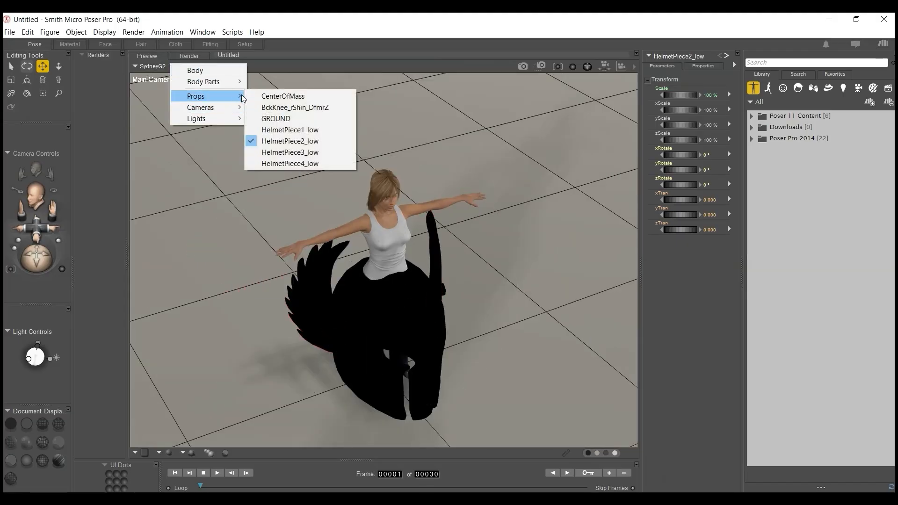
click(312, 130)
drag(681, 95, 647, 95)
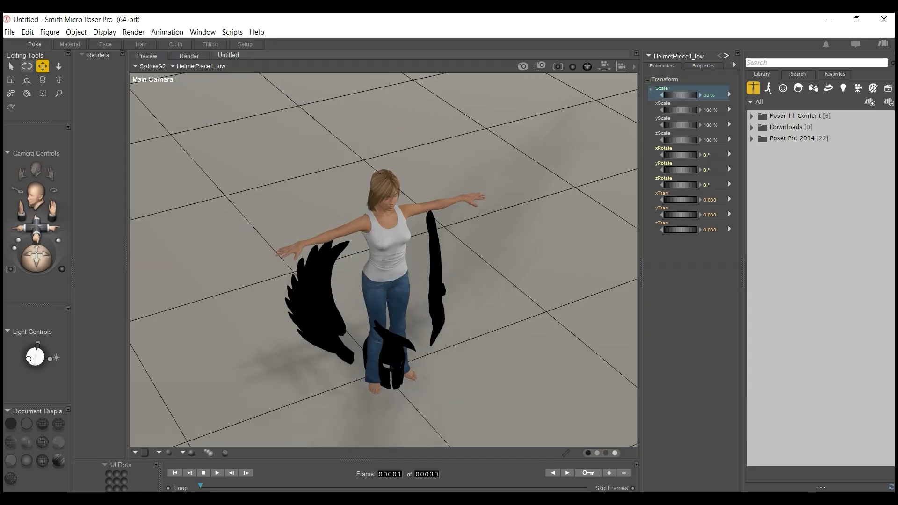
drag(681, 214, 735, 215)
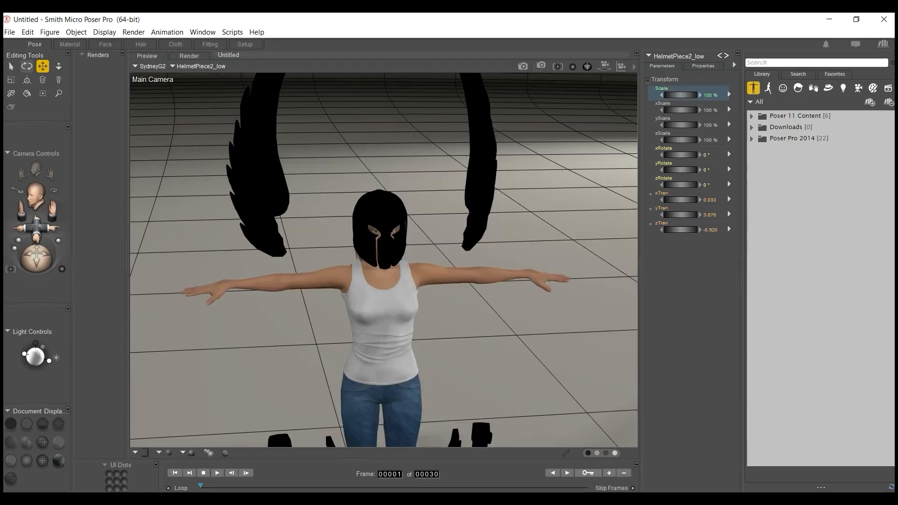
drag(681, 95, 657, 95)
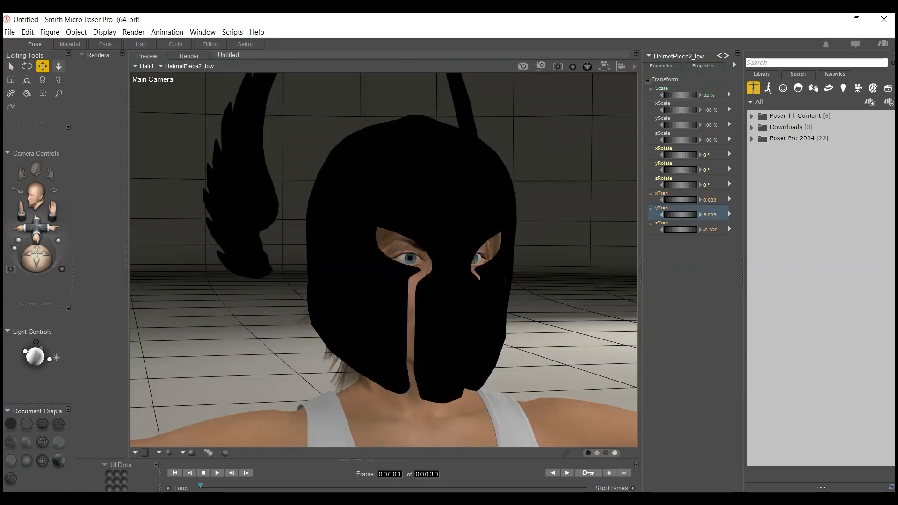
In the Material room, lighten the diffuse and highlight colors of HelmetPiece1_low's HelmetMat_43 material to white.
click(69, 44)
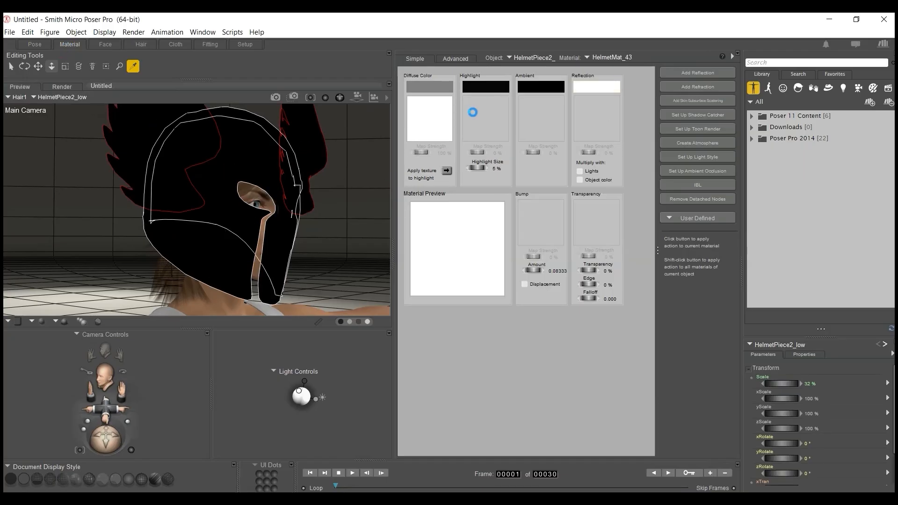
click(294, 186)
click(440, 87)
click(443, 97)
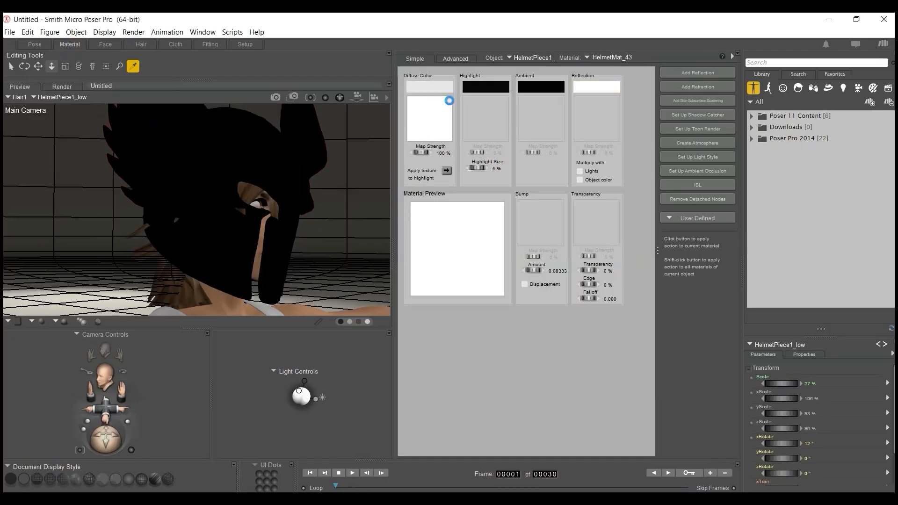
click(490, 89)
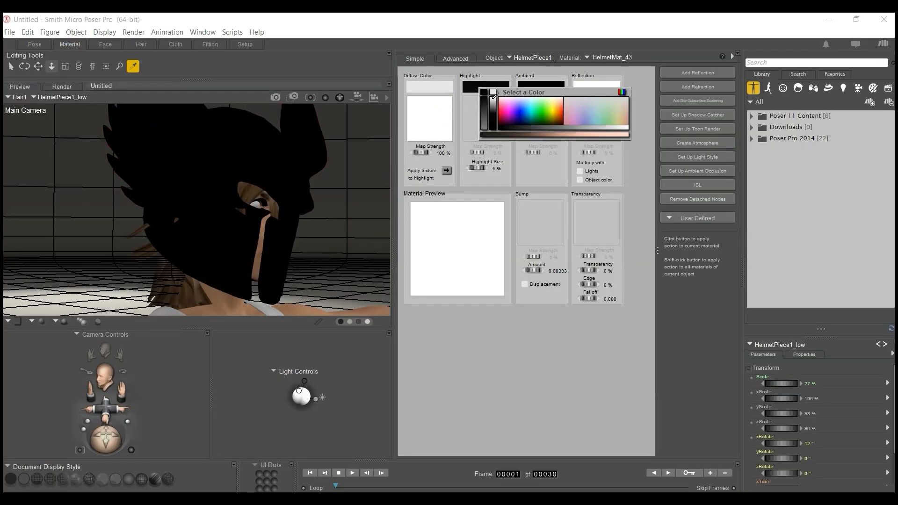
click(493, 95)
click(485, 116)
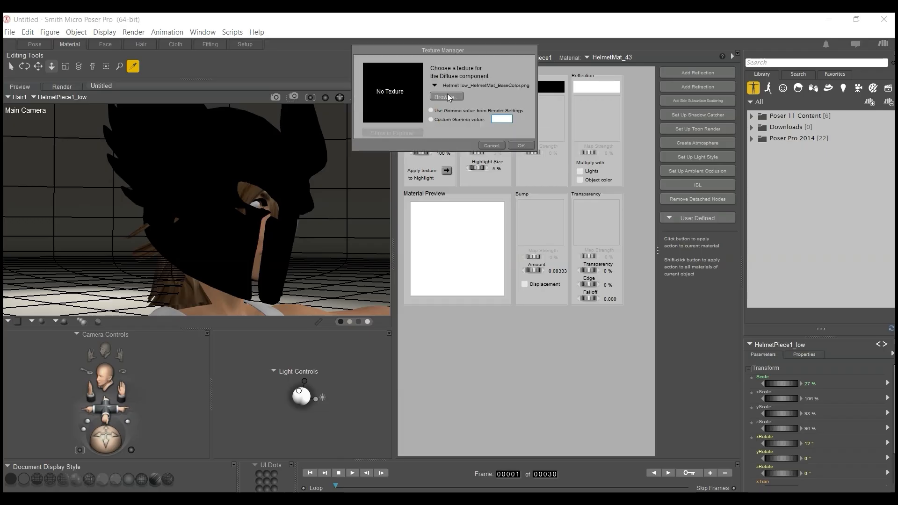
Load HelmetMat_BaseColor.png as the diffuse texture of HelmetPiece1_low's HelmetMat_43 material.
click(521, 145)
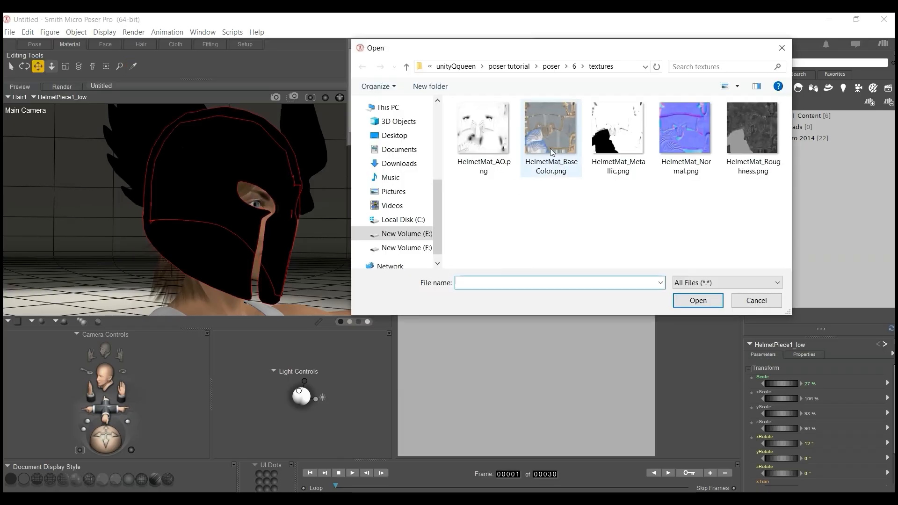
double_click(550, 128)
click(521, 145)
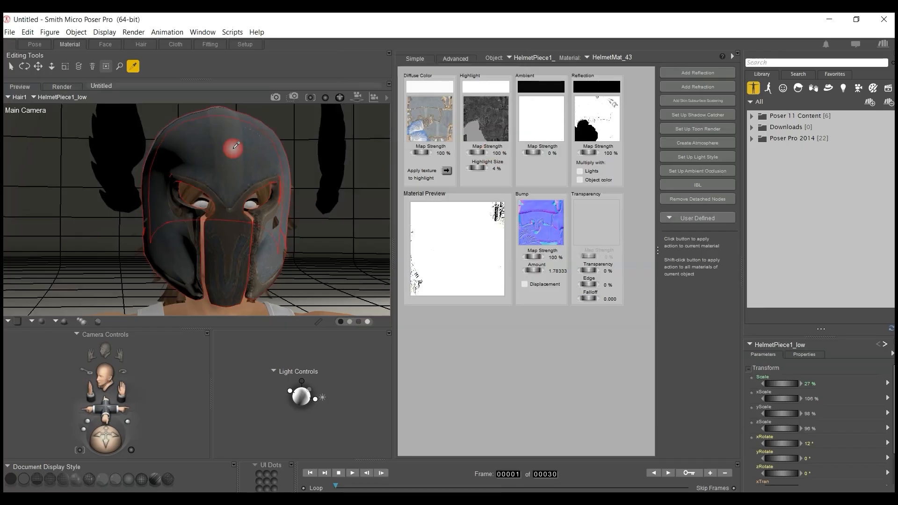
Review which texture files feed the diffuse and highlight components of HelmetPiece1_low's material.
click(447, 111)
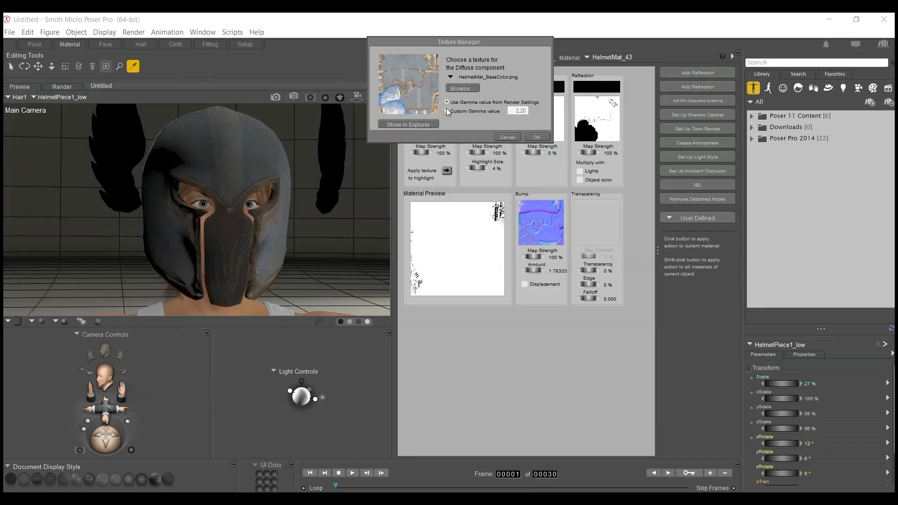
click(462, 88)
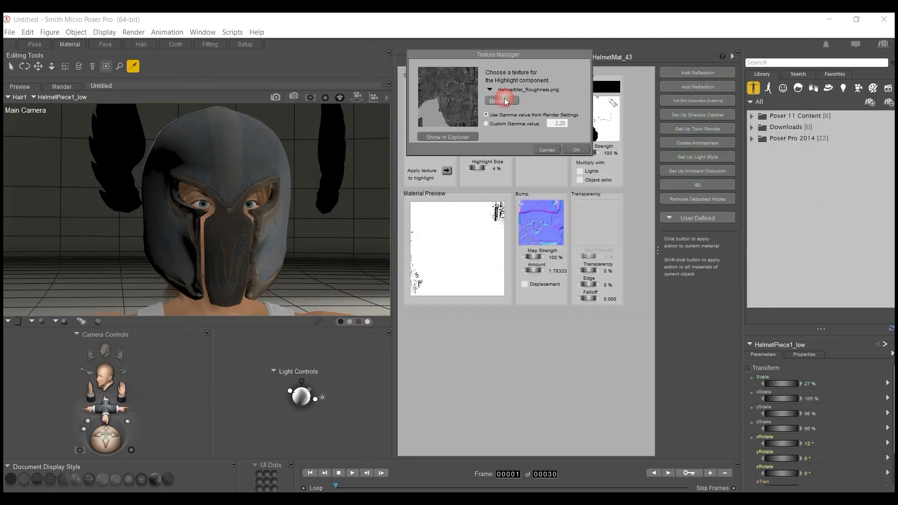
click(505, 101)
double_click(812, 180)
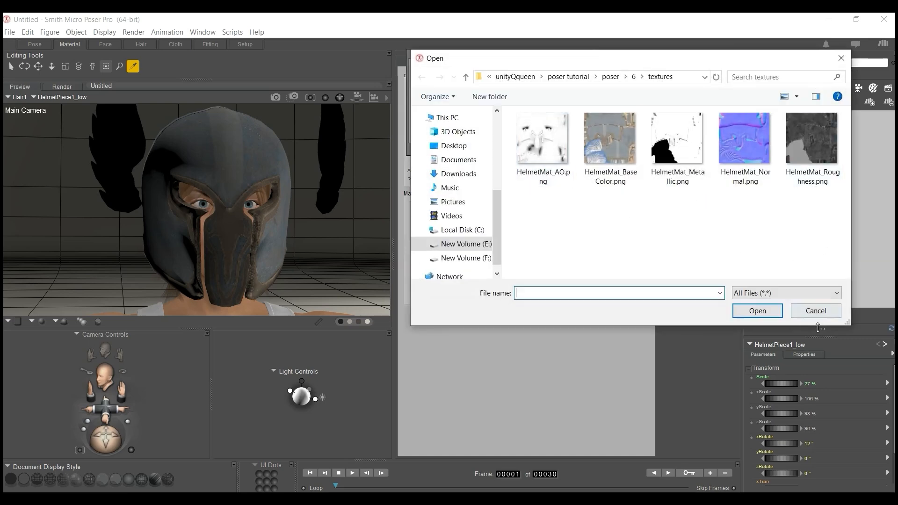
Review the texture files used for the ambient and reflection components of HelmetPiece1_low's material.
click(541, 144)
click(549, 123)
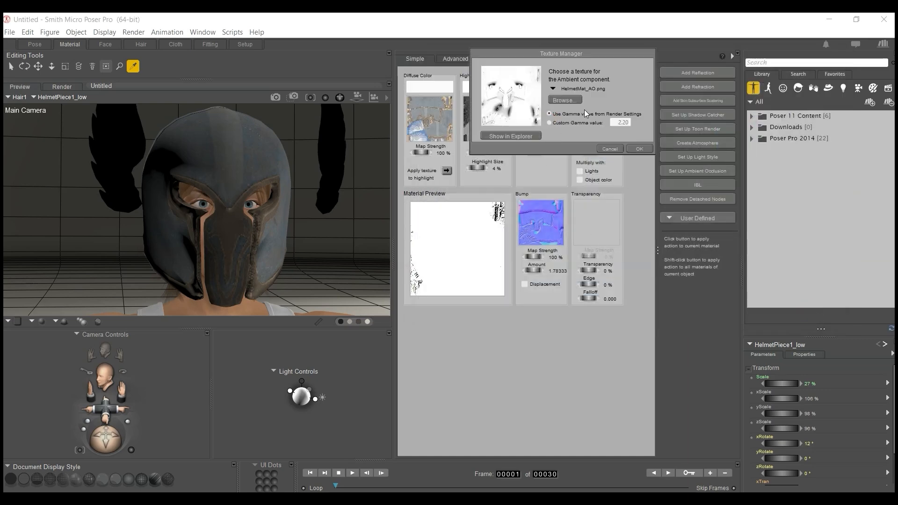
click(564, 100)
click(859, 310)
click(608, 140)
click(600, 127)
click(632, 133)
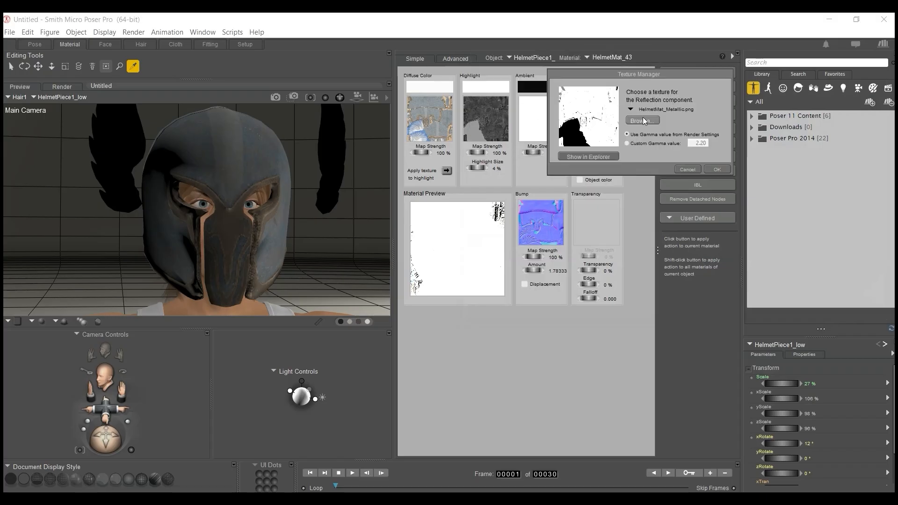
click(642, 118)
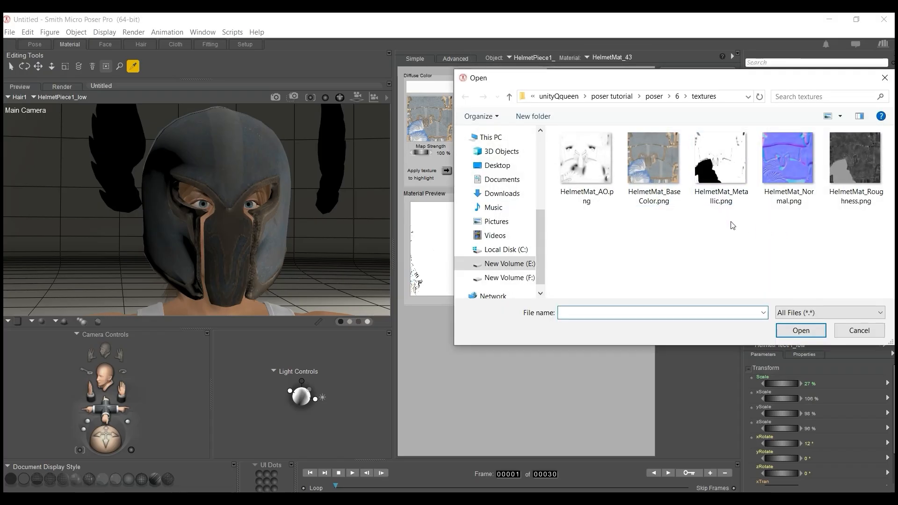
double_click(724, 198)
click(688, 171)
Check the texture file used for the bump component of HelmetPiece1_low's material, keeping it as is.
click(561, 208)
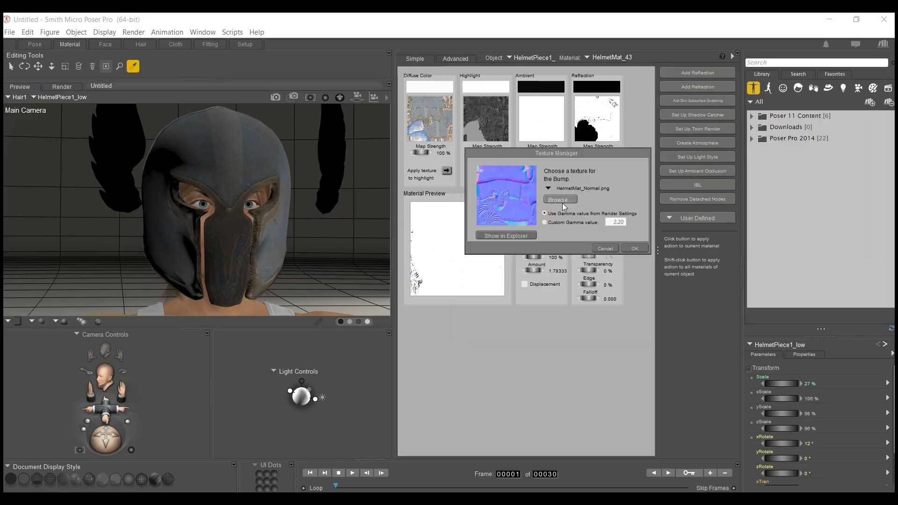
click(560, 199)
click(853, 407)
click(602, 247)
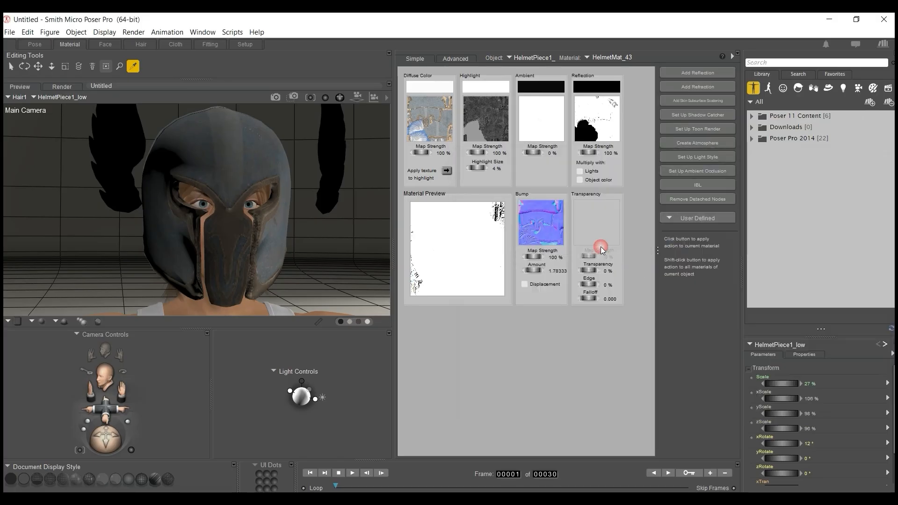
Run a SuperFly test render of the textured helmet and stop it before it completes.
key(ctrl+r)
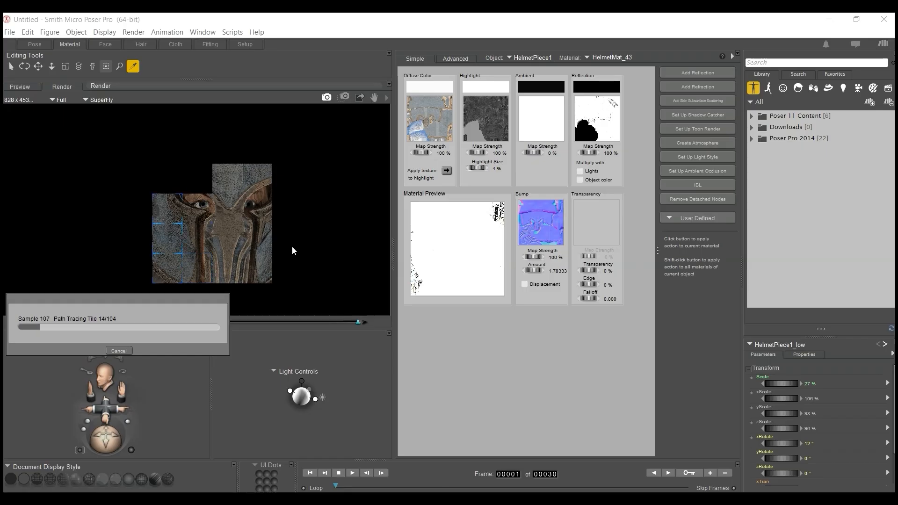
click(119, 351)
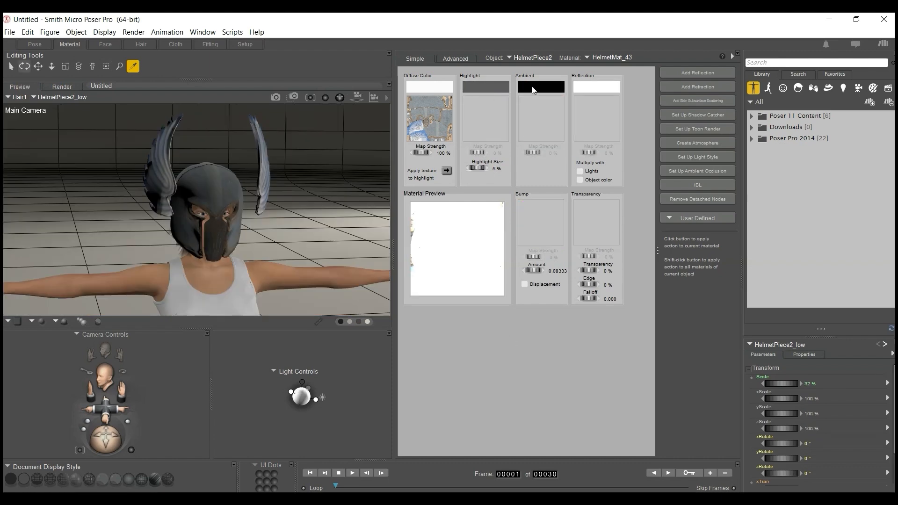
Set the ambient color of the HelmetPiece2_low wings to gray and reduce their scale in the Pose room.
click(533, 90)
click(538, 92)
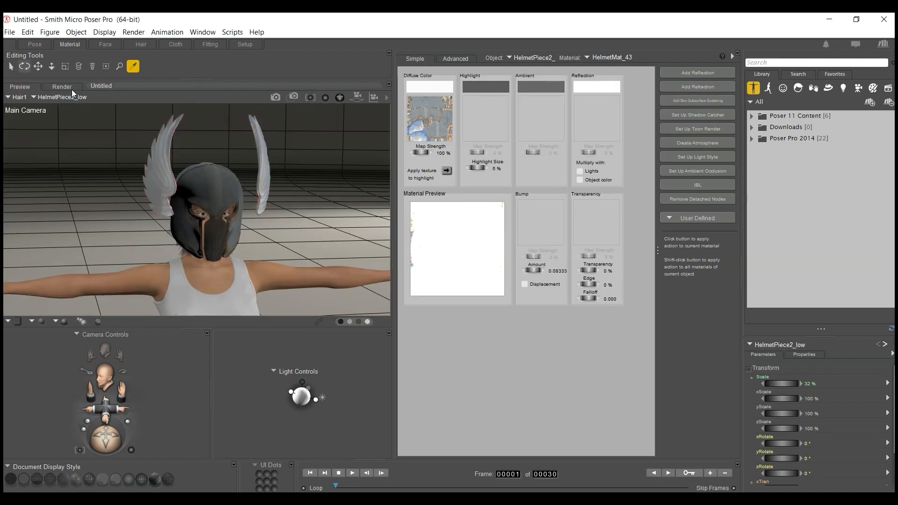
click(35, 44)
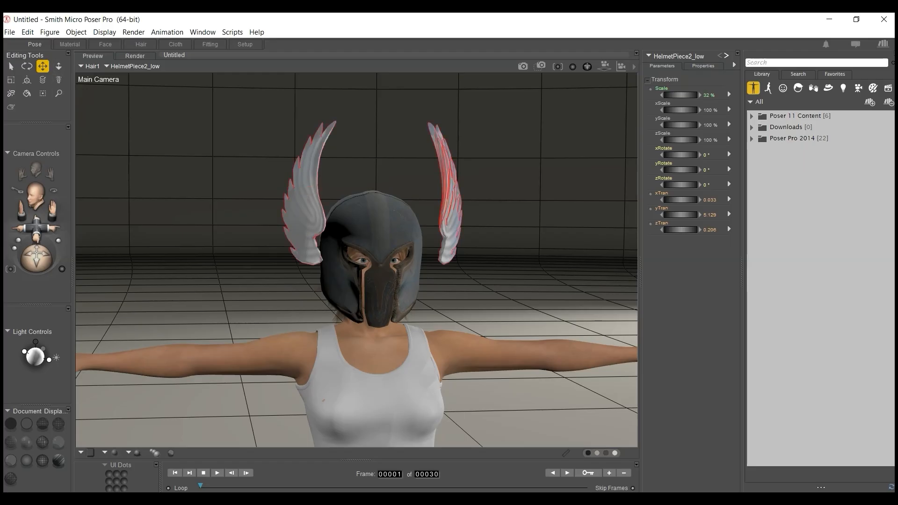
drag(680, 94, 658, 95)
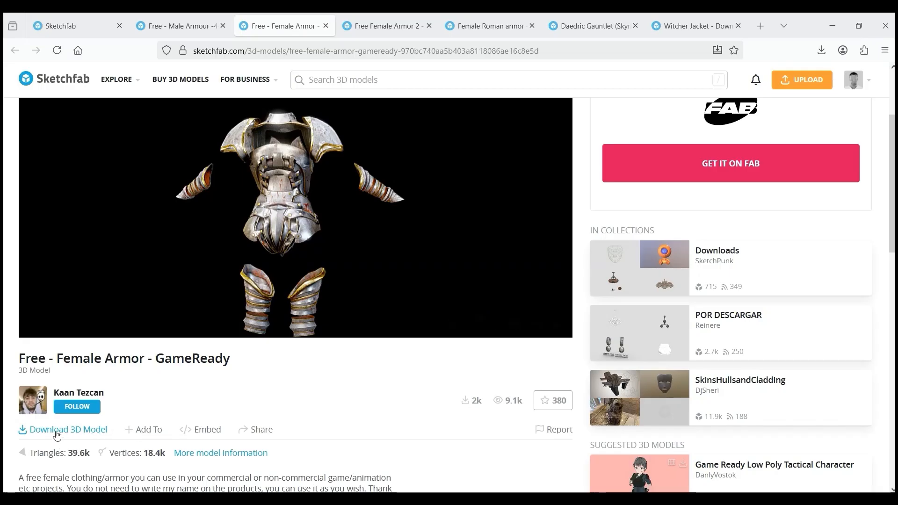
Download the Free - Female Armor - GameReady model as FBX from Sketchfab and import it into the Poser scene.
click(57, 434)
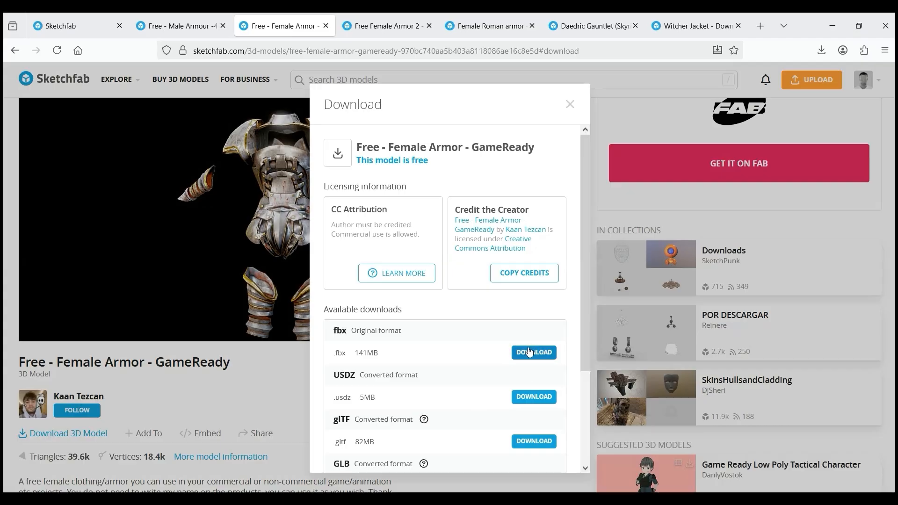
click(124, 130)
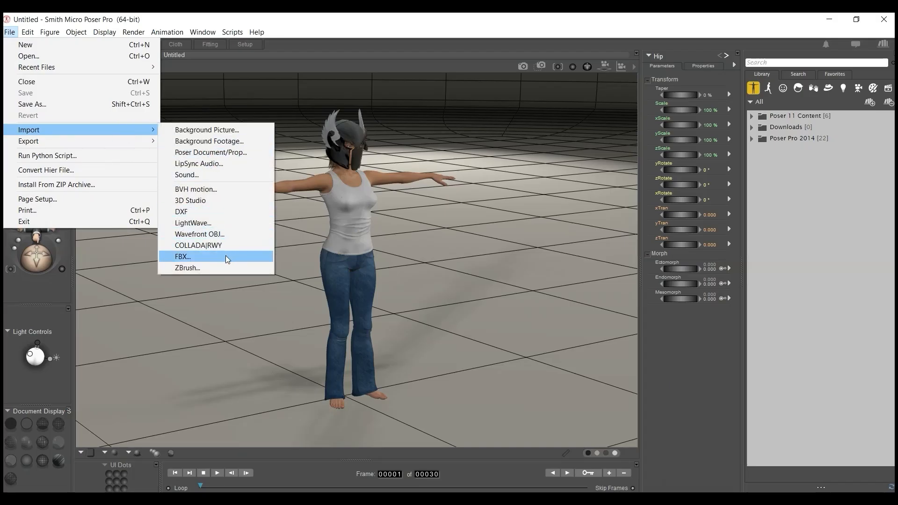
click(226, 256)
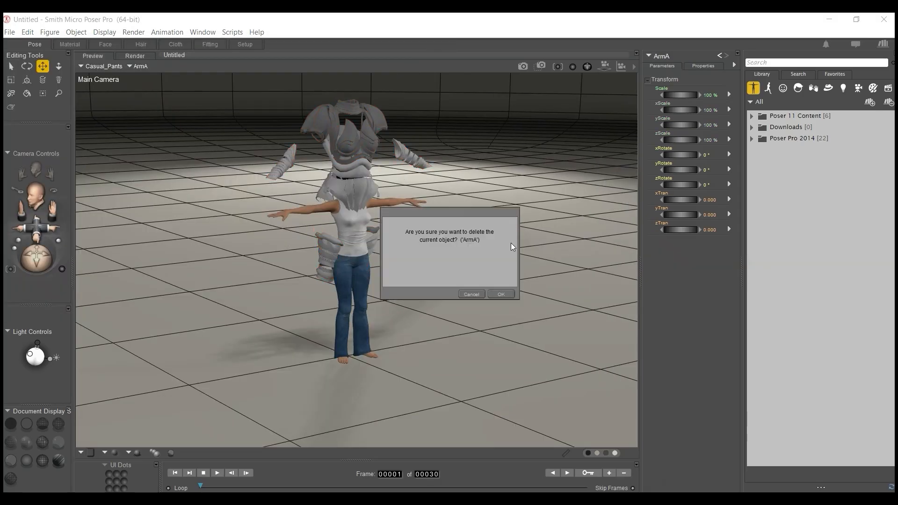
Delete the ArmA armor part and lower the Chest 1 piece onto the figure's torso at yTran -1.978.
click(501, 293)
drag(321, 132, 320, 107)
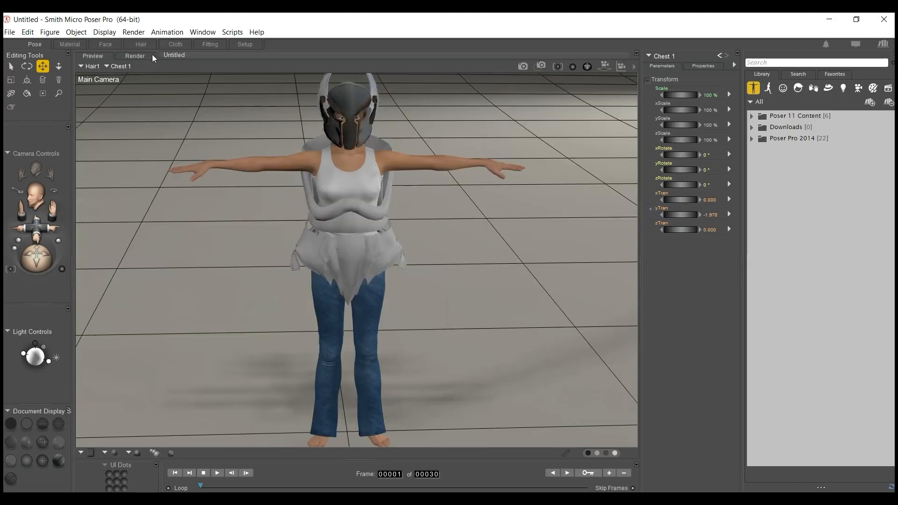
In the Fitting room, create Session_3 with Chest 1 as the object and SydneyG2 as the goal.
click(210, 43)
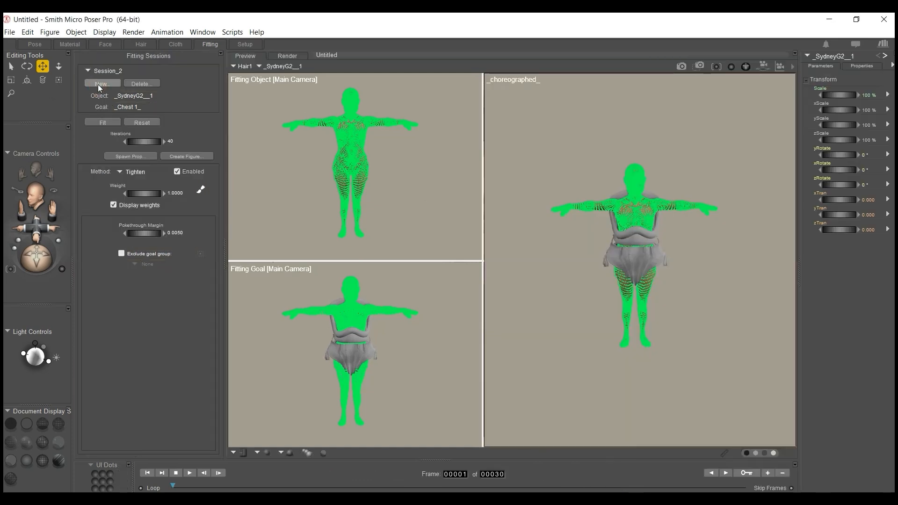
click(100, 84)
click(434, 238)
mouse_move(481, 245)
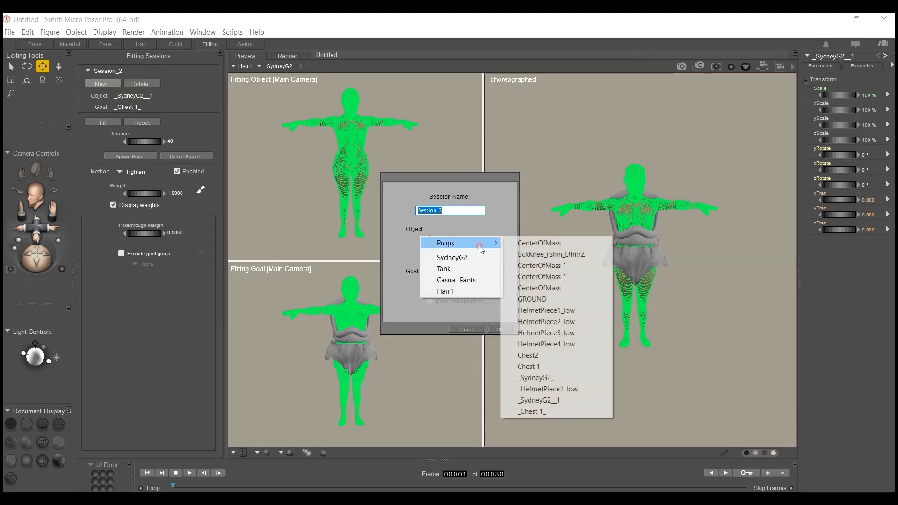
click(551, 367)
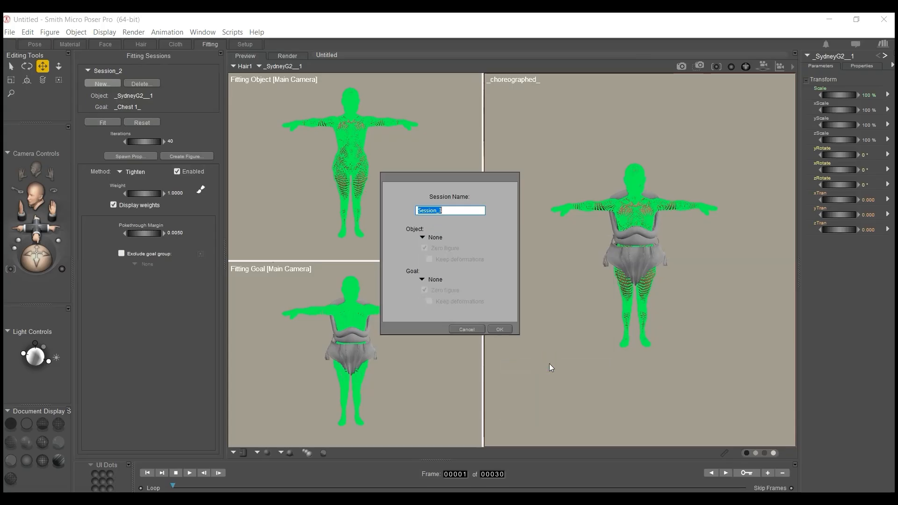
click(435, 283)
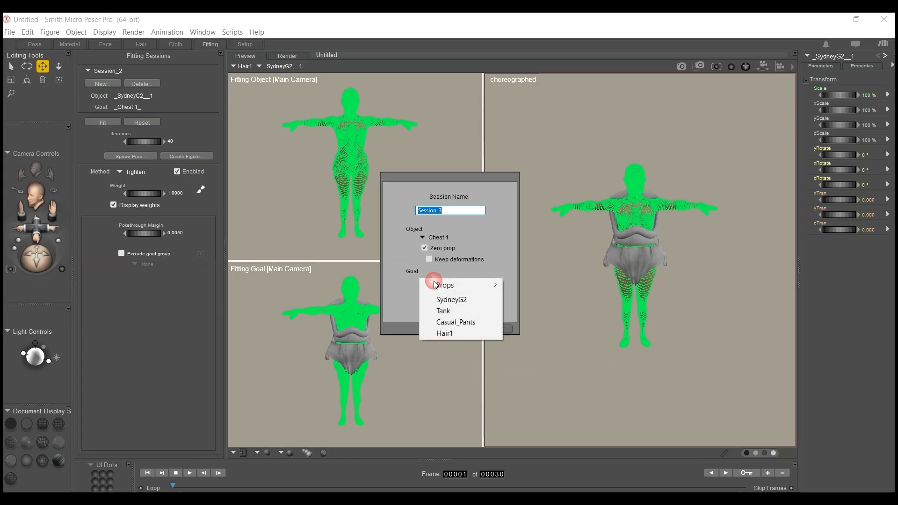
click(459, 301)
key(Return)
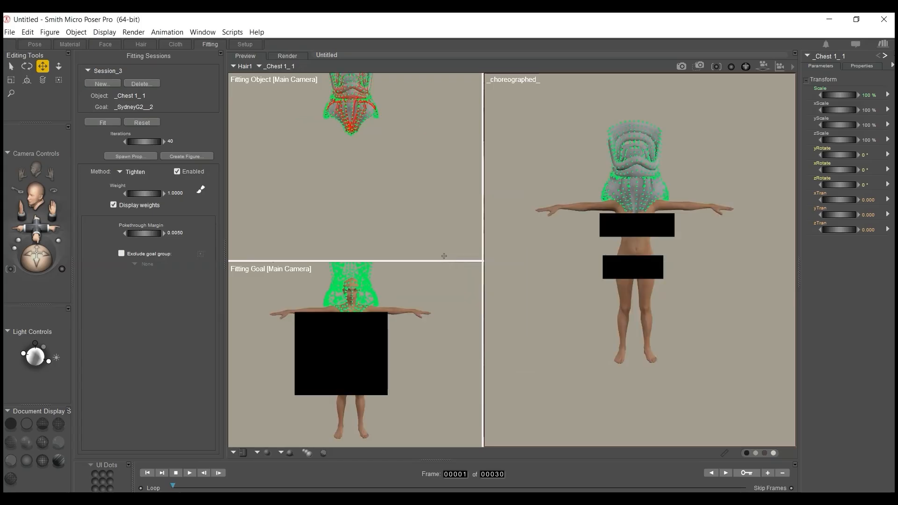
Scale and align the chest armor over the goal figure's torso with xRotate -5°, and fit it using the Smooth method.
drag(837, 214, 822, 214)
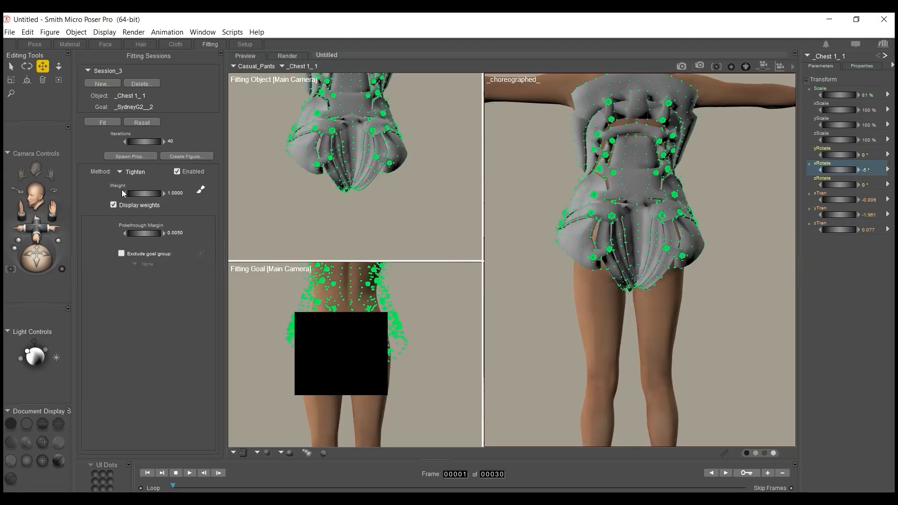
click(130, 172)
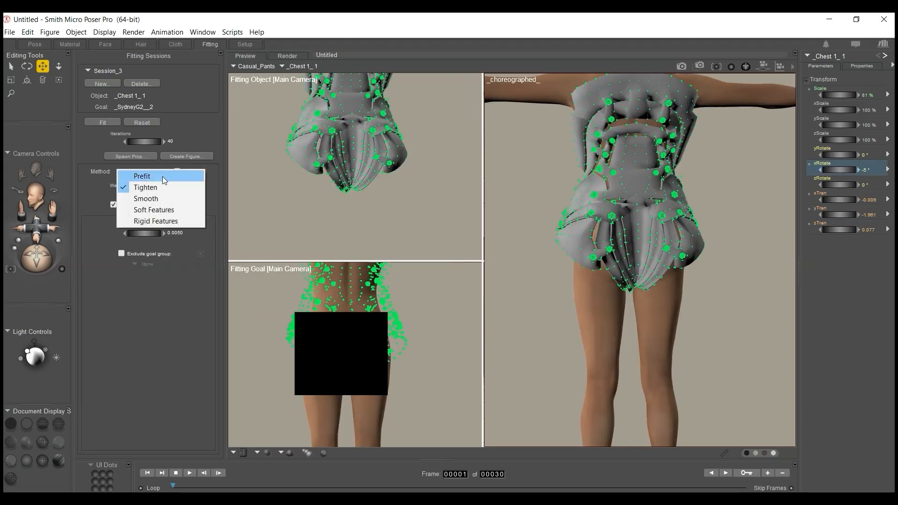
click(158, 198)
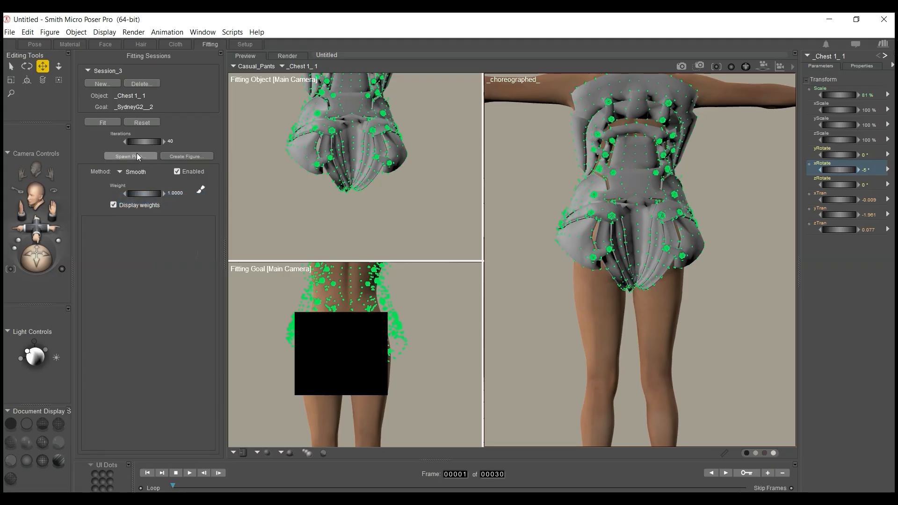
click(100, 122)
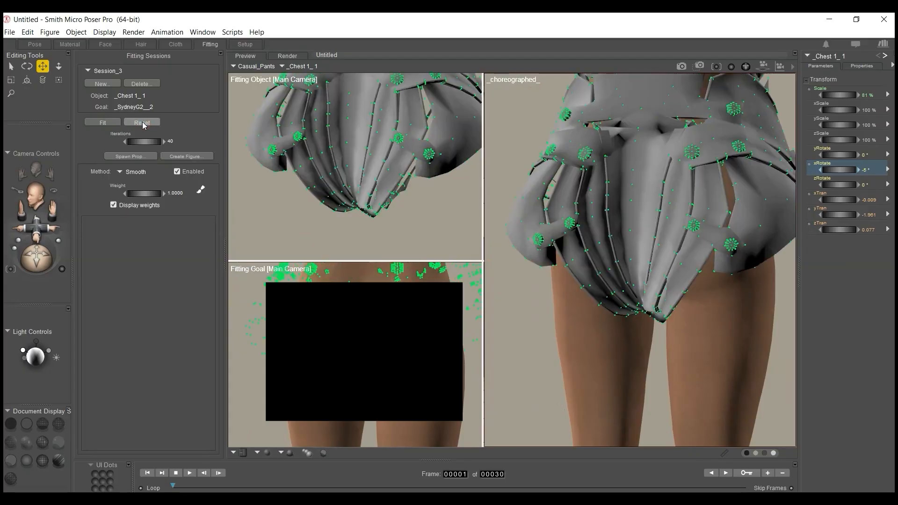
Switch the fitting method to Tighten and subtract vertex weights over the pelvis plates of the chest armor.
click(134, 171)
click(154, 187)
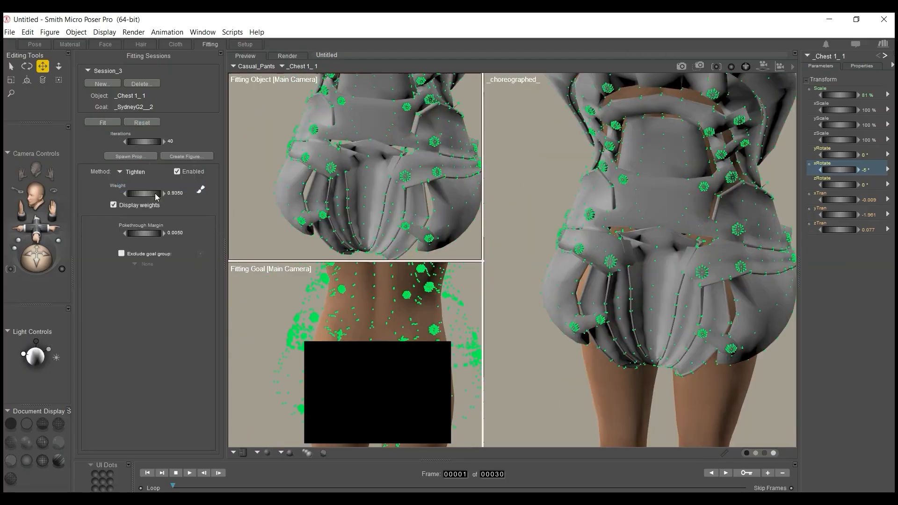
click(200, 189)
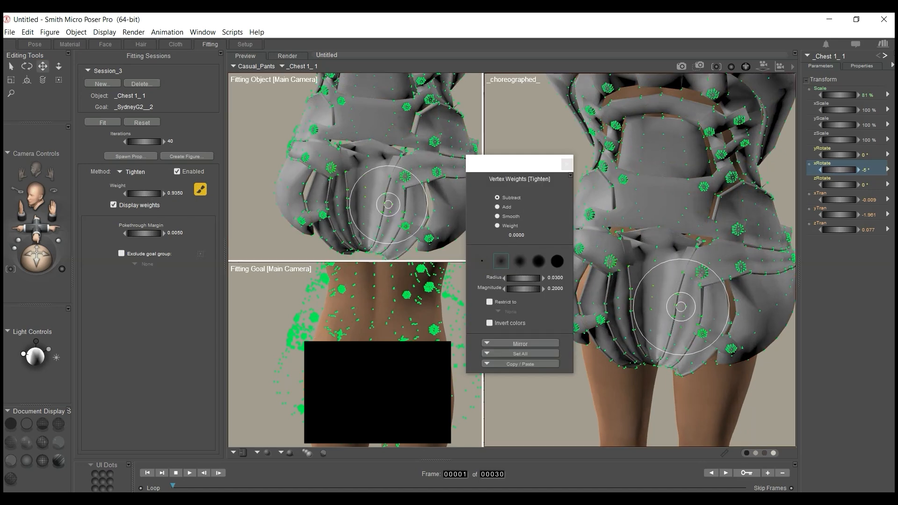
mouse_move(701, 267)
mouse_down()
mouse_move(688, 283)
mouse_move(603, 253)
mouse_move(611, 261)
mouse_up()
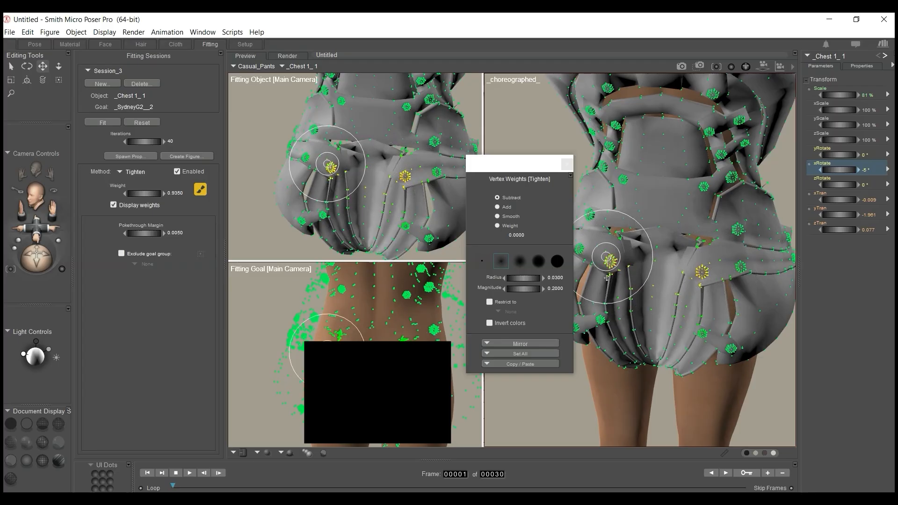
click(629, 327)
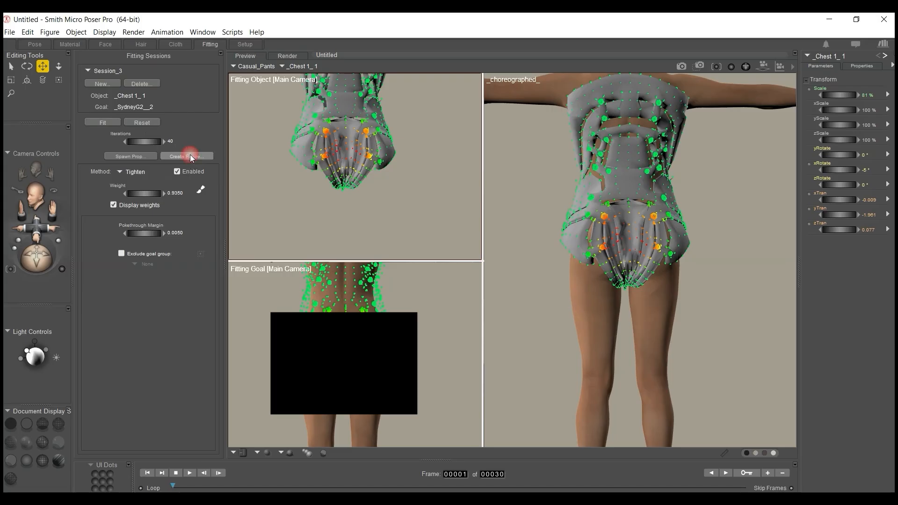
Create a figure from the fitted chest armor and delete the original Chest 1 prop.
click(190, 155)
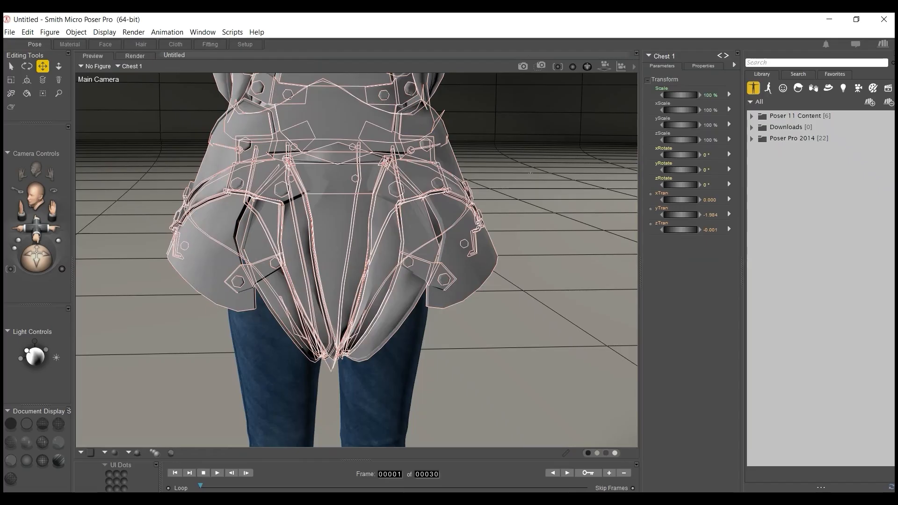
key(Delete)
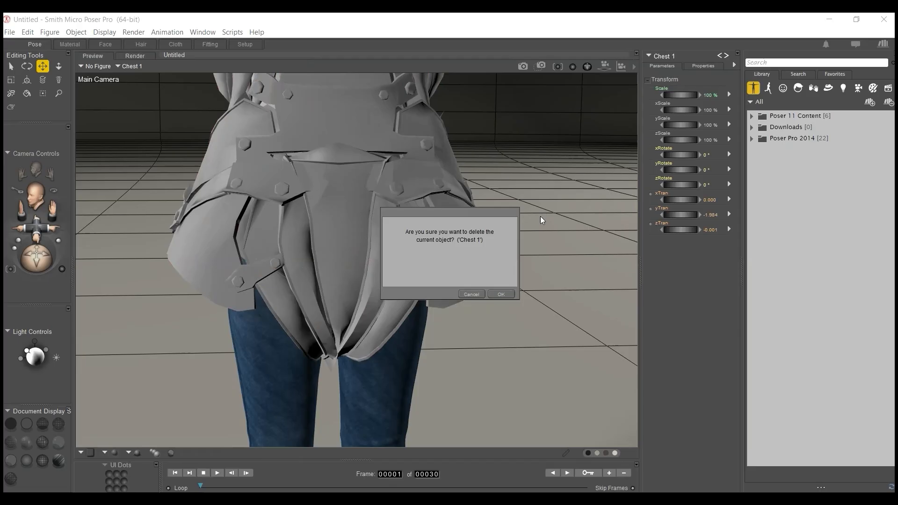
click(501, 294)
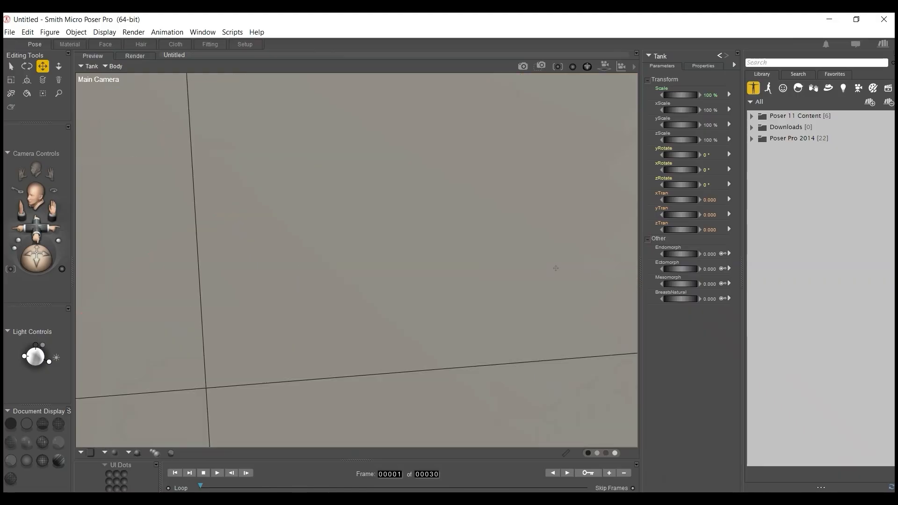
Delete the Tank figure and lower SydneyG2's arms with the shoulders' Up-Down rotation.
key(Delete)
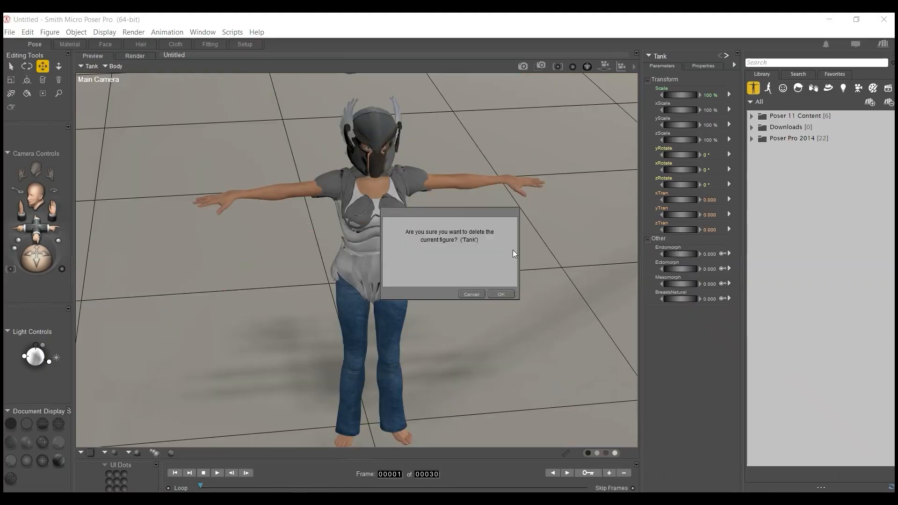
click(501, 293)
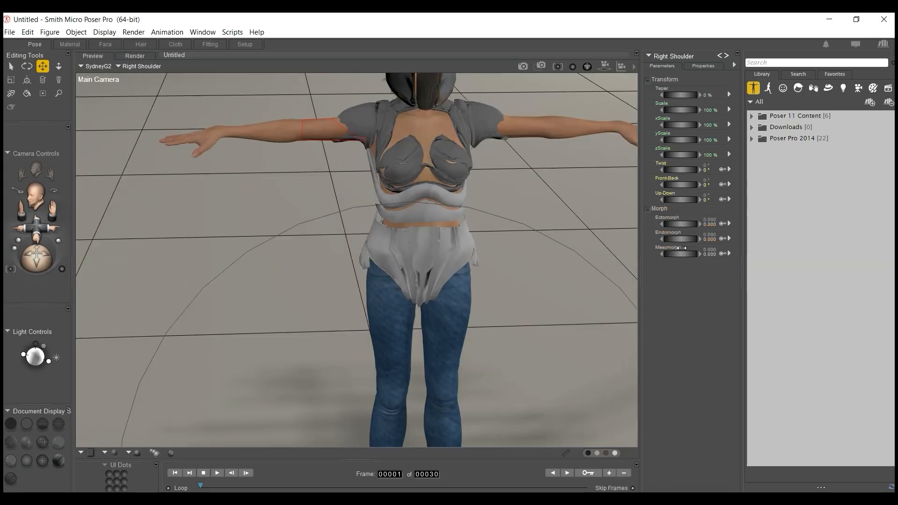
drag(680, 201, 713, 201)
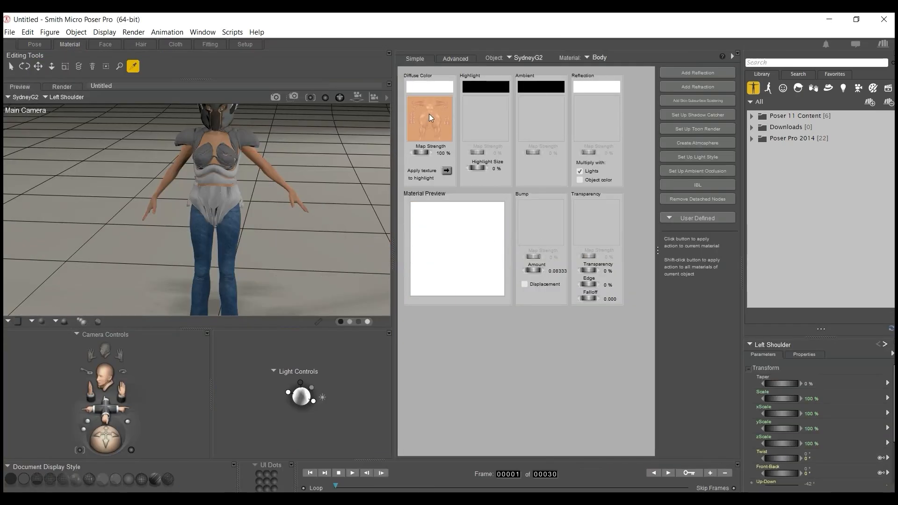
Apply the armor texture to the diffuse color of Chest2 1's Chest_203 material and lighten its diffuse color.
click(489, 139)
click(181, 140)
click(430, 117)
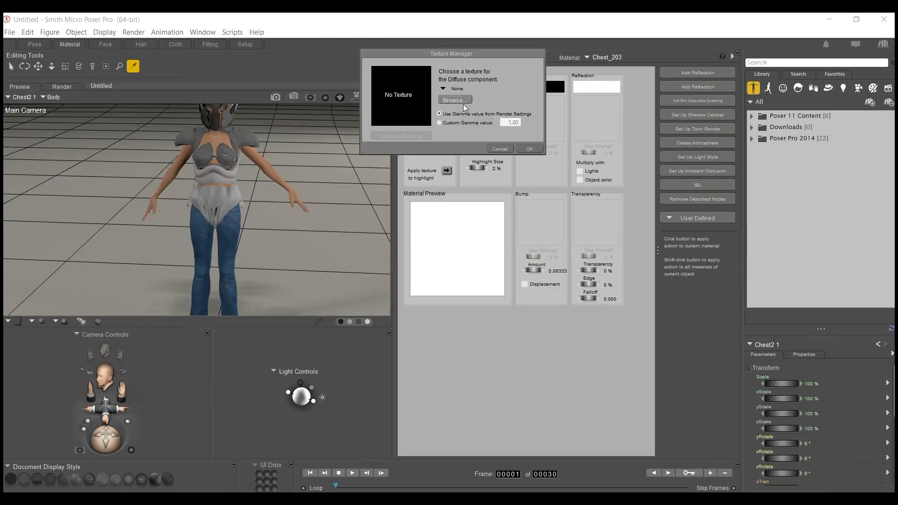
click(463, 104)
scroll(587, 177, down, 2)
scroll(587, 177, up, 2)
scroll(587, 178, down, 2)
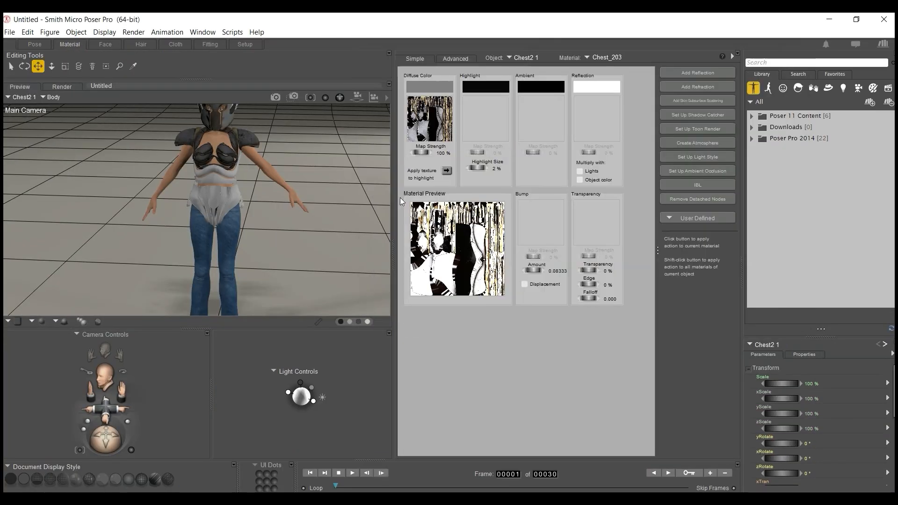
click(445, 90)
click(448, 91)
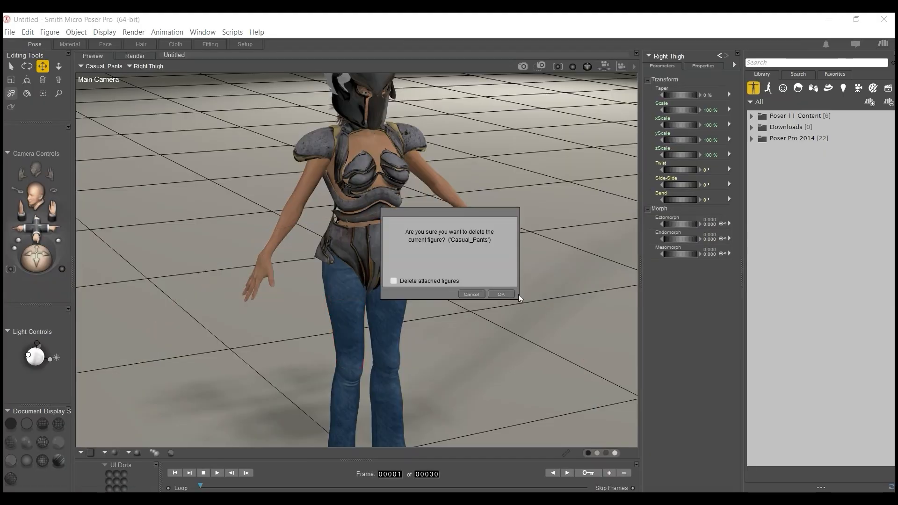
Delete the Casual_Pants figure from the scene.
click(501, 293)
mouse_move(36, 259)
mouse_down()
mouse_move(17, 259)
mouse_move(41, 258)
mouse_move(38, 244)
mouse_move(35, 253)
mouse_up()
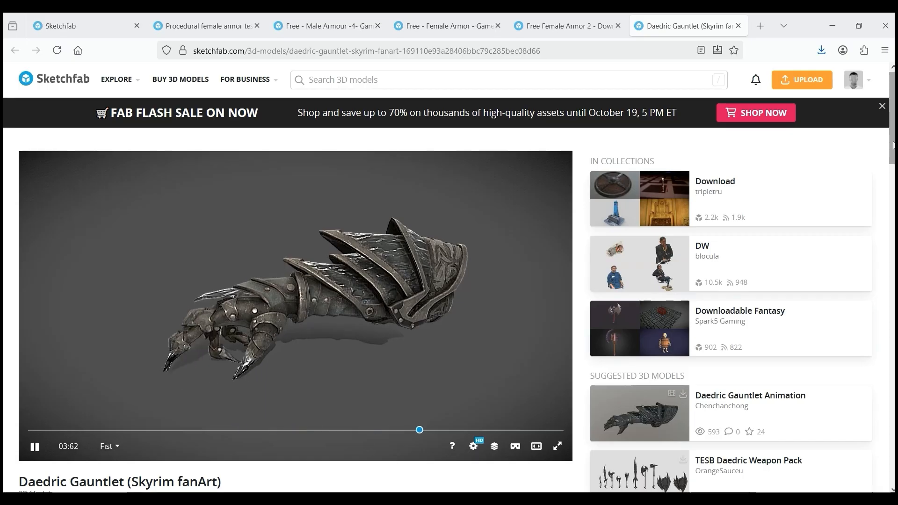
Find the Daedric Gauntlet (Skyrim fanArt) model on Sketchfab and try to import its FBX into Poser at geometry scale 100.
scroll(868, 265, down, 3)
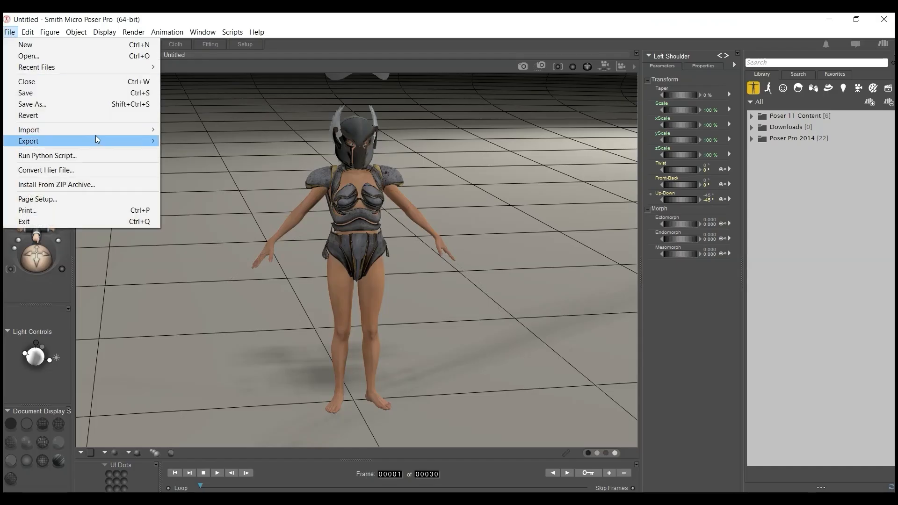
mouse_move(136, 131)
click(221, 256)
double_click(156, 123)
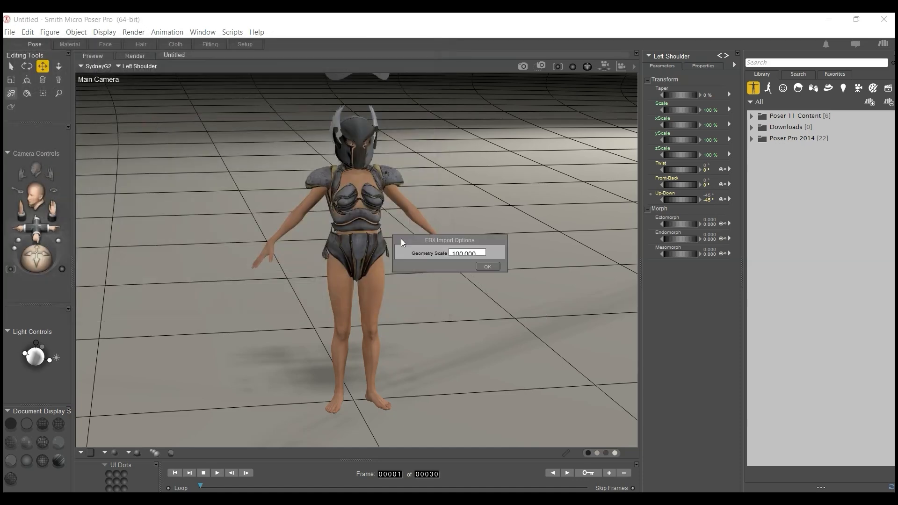
click(487, 268)
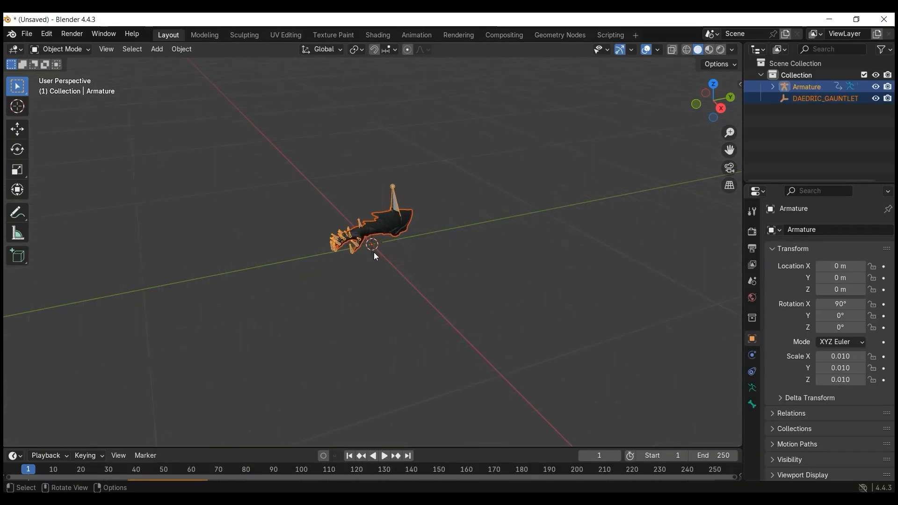
In Blender, delete the unneeded object from the Daedric gauntlet scene and export the gauntlet as hand.obj.
scroll(375, 252, up, 4)
key(Delete)
click(27, 33)
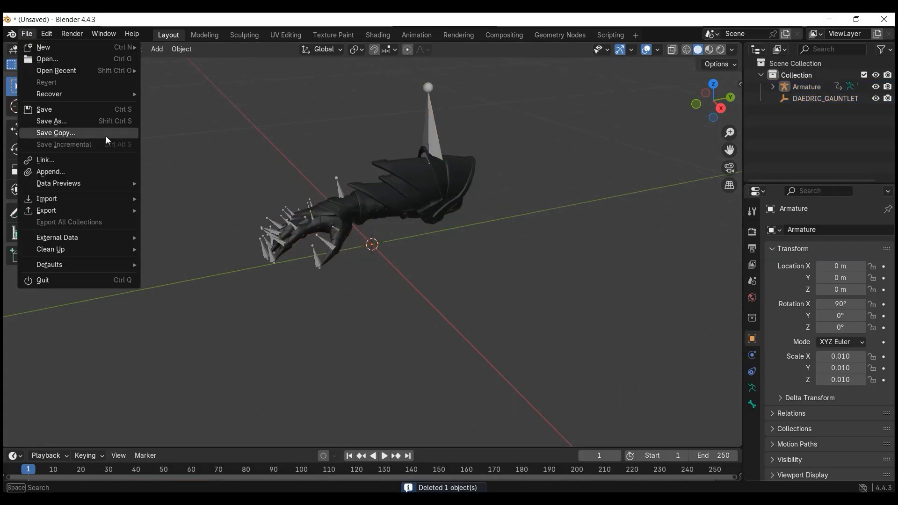
mouse_move(111, 211)
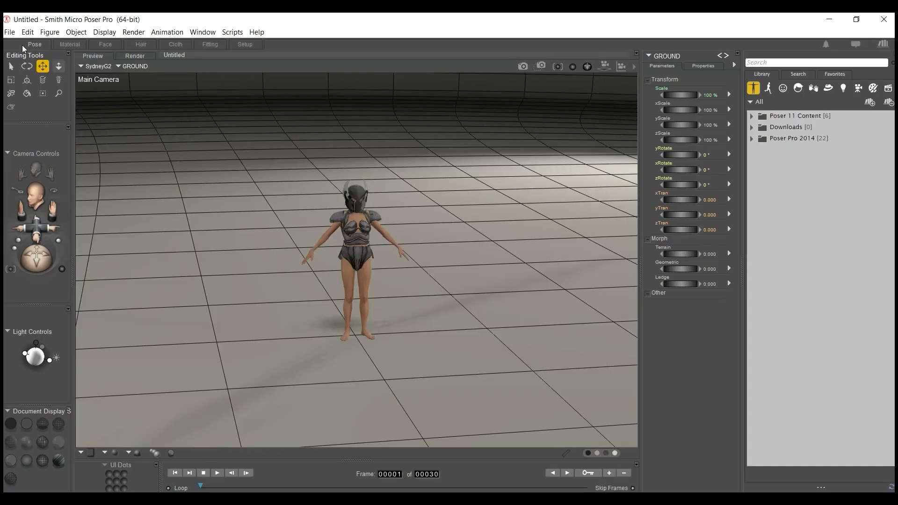
In Poser, import hand.obj at 100% of original size, centered and with consistent polygon normals.
click(9, 31)
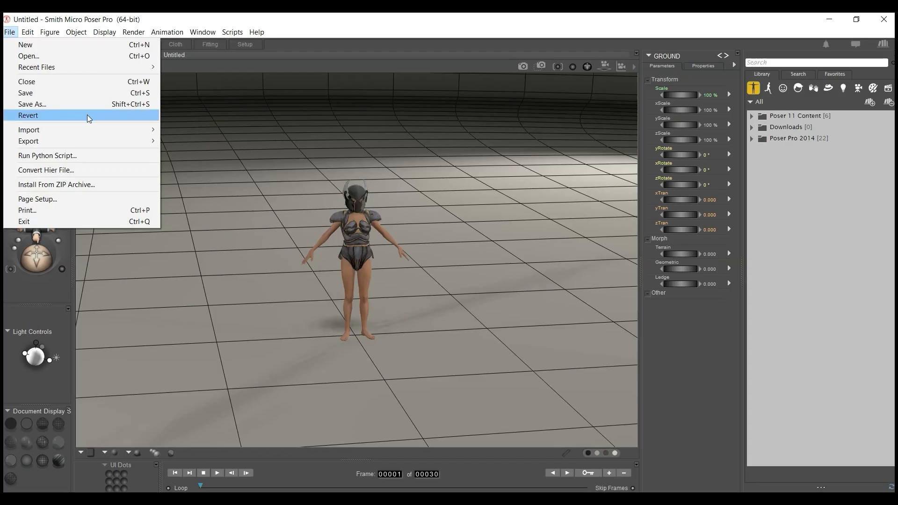
mouse_move(93, 129)
click(237, 235)
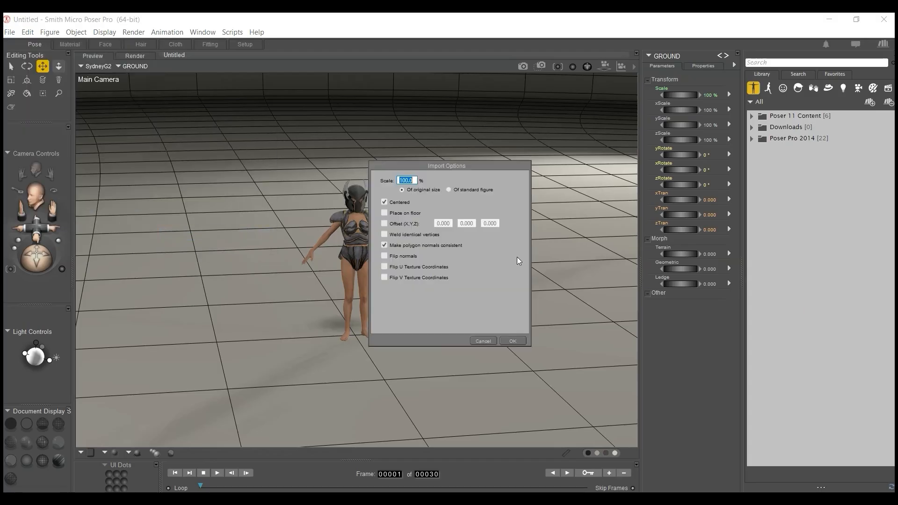
click(513, 341)
double_click(140, 119)
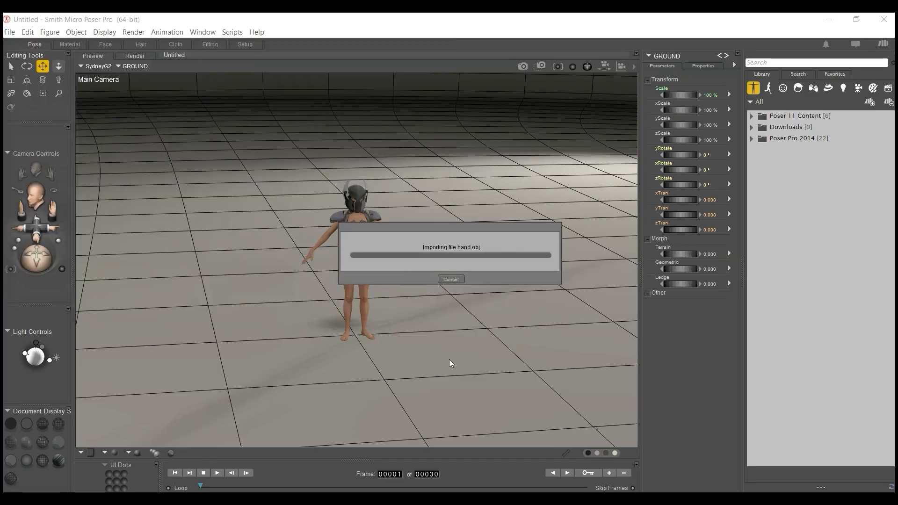
Fit the gauntlet over the right forearm with scale 51%, yScale 75%, yRotate -88°, zRotate 42°, xTran -1.660, yTran 3.698 and zTran 0.086.
scroll(398, 356, up, 3)
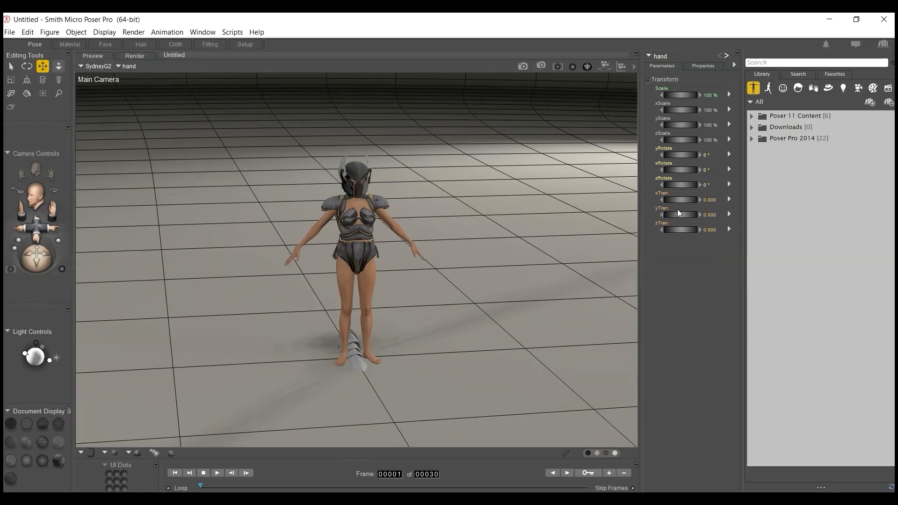
drag(679, 213, 695, 212)
mouse_move(679, 155)
mouse_down()
mouse_move(655, 155)
mouse_move(682, 154)
mouse_up()
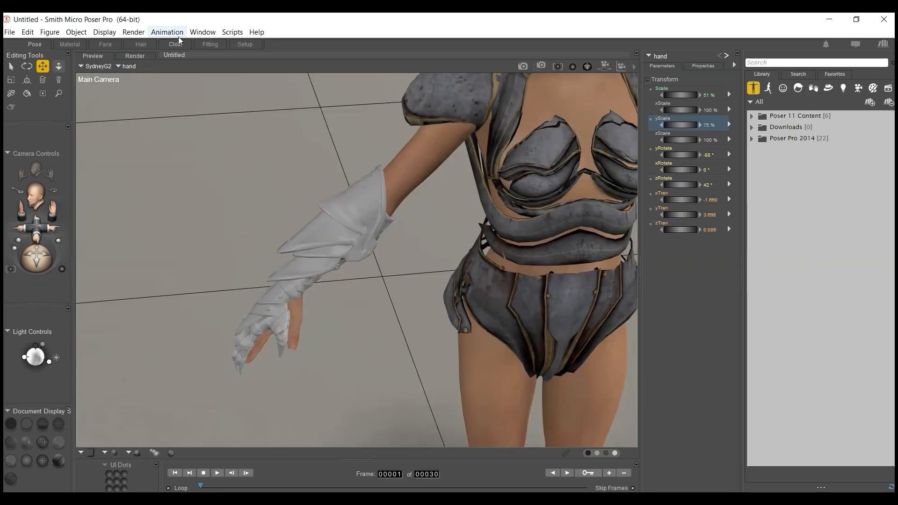
In the Hierarchy window, hide SydneyG2's Right Hand along with the right thumb and index finger parts.
click(205, 33)
click(225, 78)
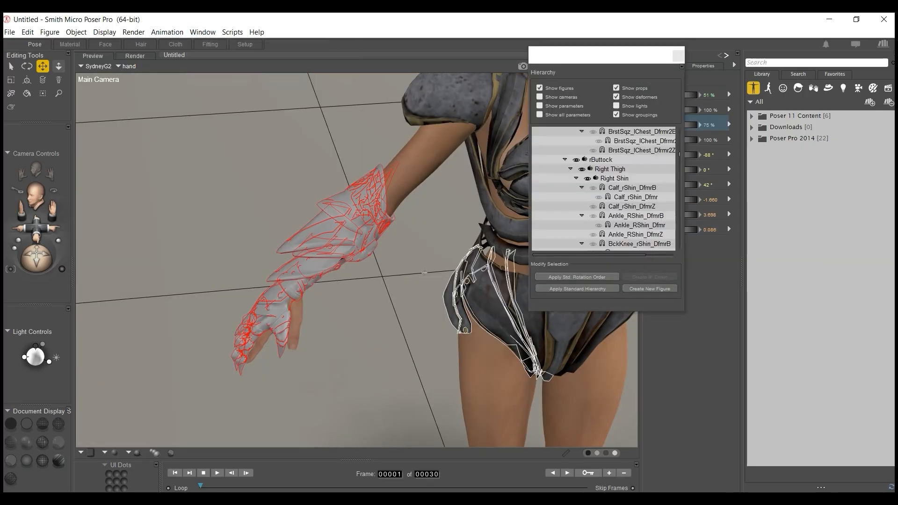
drag(586, 63, 525, 175)
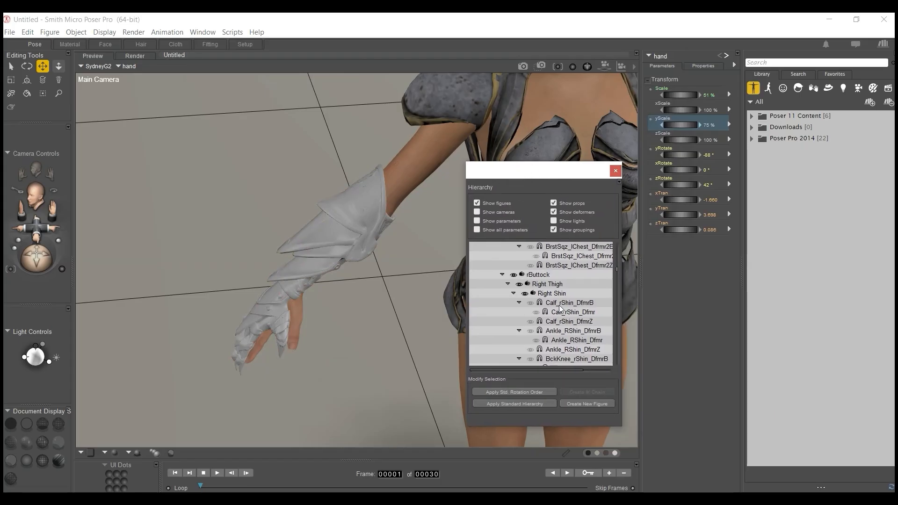
scroll(618, 318, up, 10)
scroll(611, 248, down, 2)
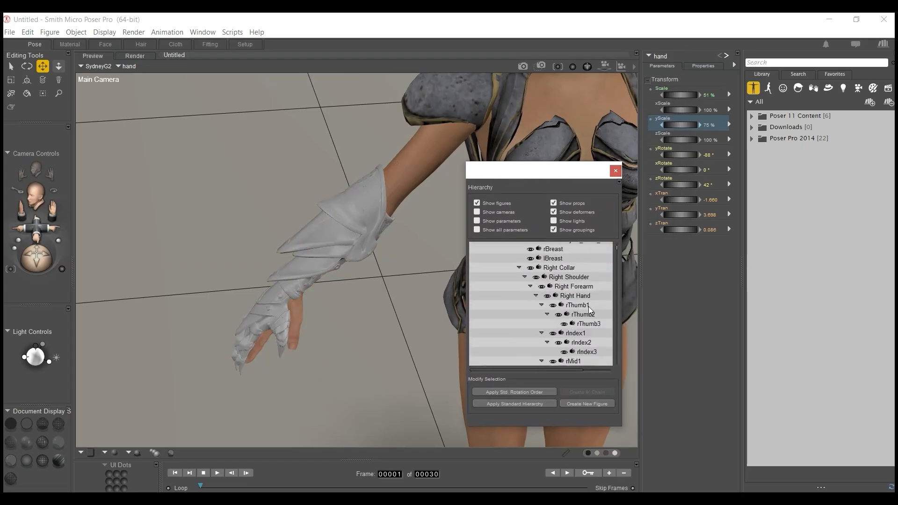
click(546, 296)
click(552, 304)
click(557, 315)
click(564, 324)
click(553, 333)
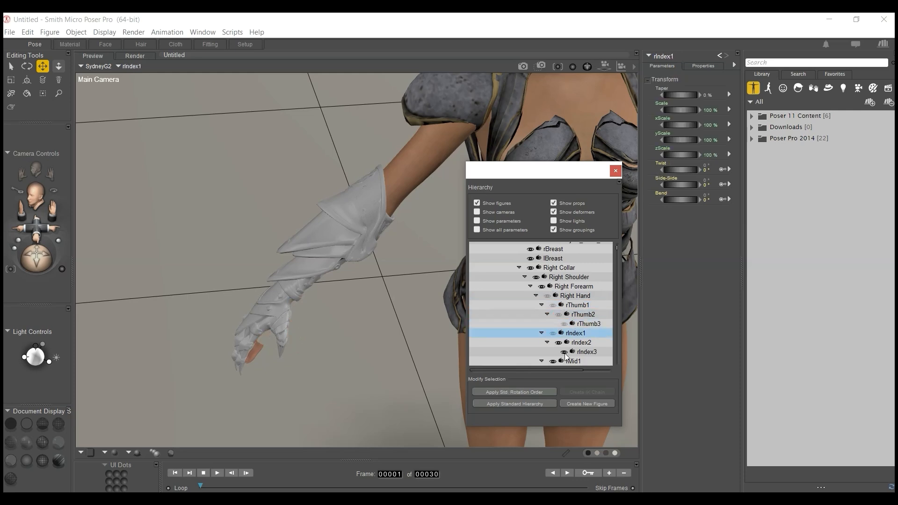
click(564, 352)
Hide the remaining right finger parts of SydneyG2 and close the Hierarchy window.
scroll(564, 352, down, 2)
click(552, 305)
click(558, 315)
click(564, 324)
click(552, 333)
click(558, 343)
click(564, 352)
scroll(571, 312, down, 2)
click(558, 314)
click(564, 323)
scroll(564, 323, down, 1)
scroll(564, 324, up, 1)
click(616, 170)
Try dropping the hand gauntlet to the floor, and undo the drop.
mouse_move(39, 262)
mouse_down()
mouse_move(37, 245)
mouse_move(45, 260)
mouse_up()
drag(36, 228, 37, 210)
click(269, 248)
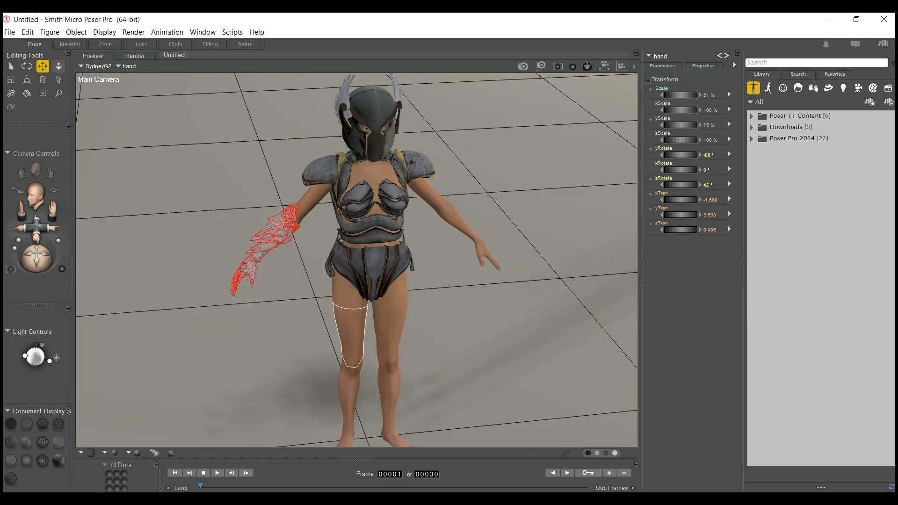
key(ctrl+d)
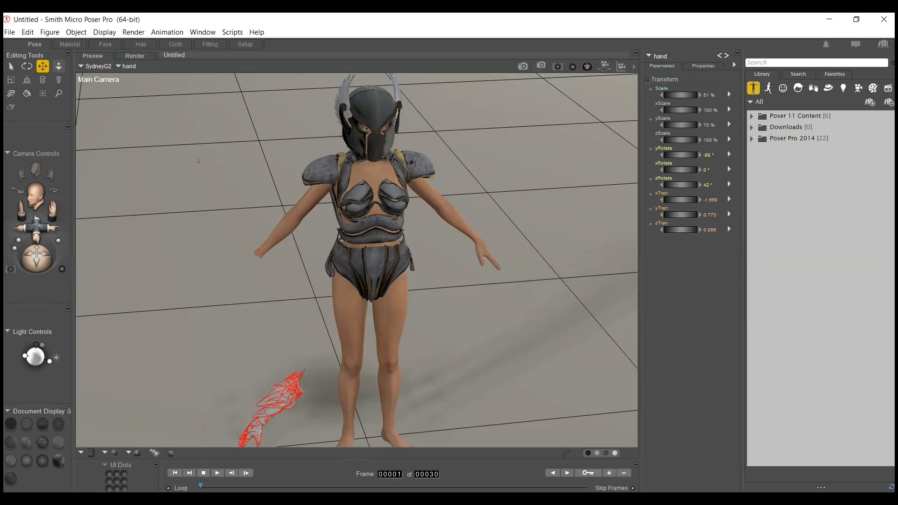
key(ctrl+z)
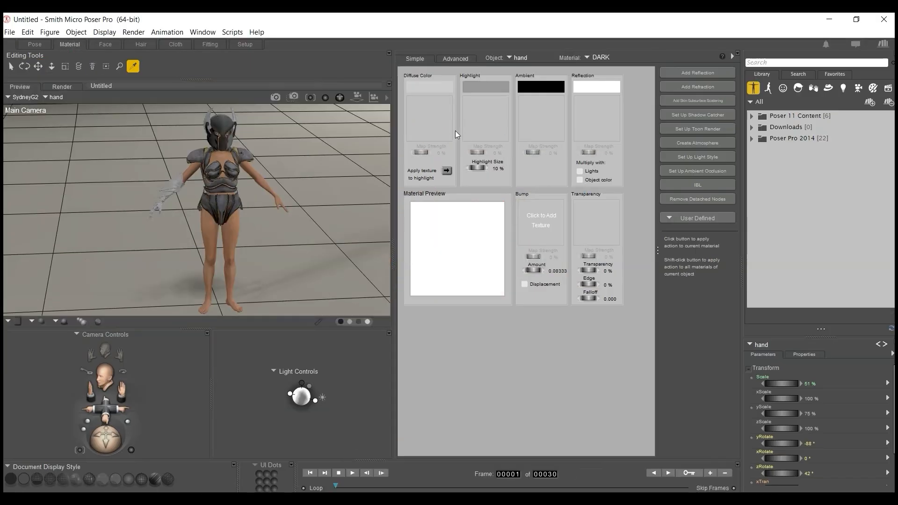
Apply FBX_DARK_BaseColor.png as the diffuse texture of the gauntlet's DARK material.
click(455, 130)
click(451, 99)
click(491, 136)
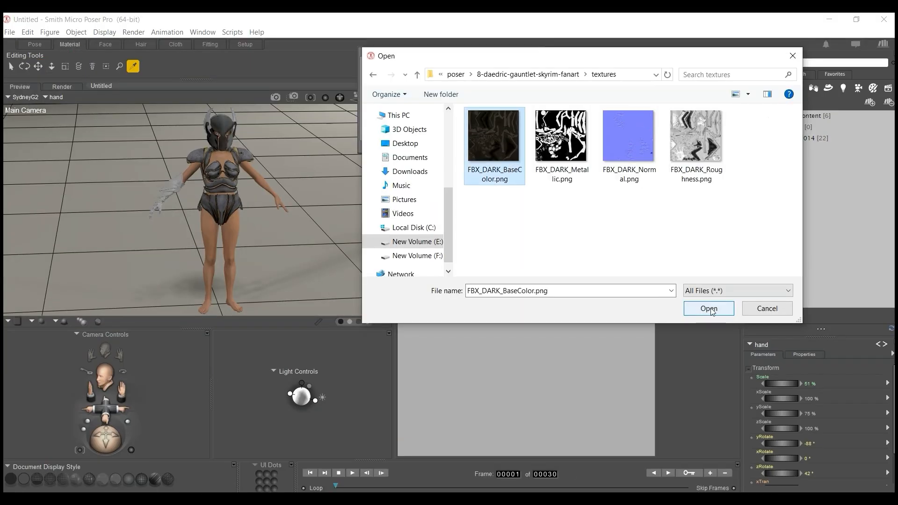
click(706, 307)
click(527, 147)
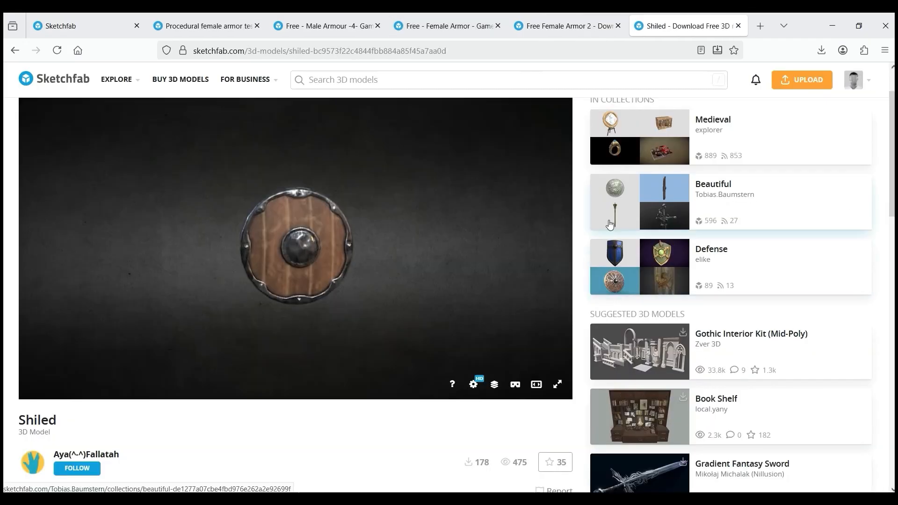
Preview the Shiled model on Sketchfab, bring it into the Poser scene and scale it down to 6%.
drag(295, 281, 387, 287)
double_click(136, 121)
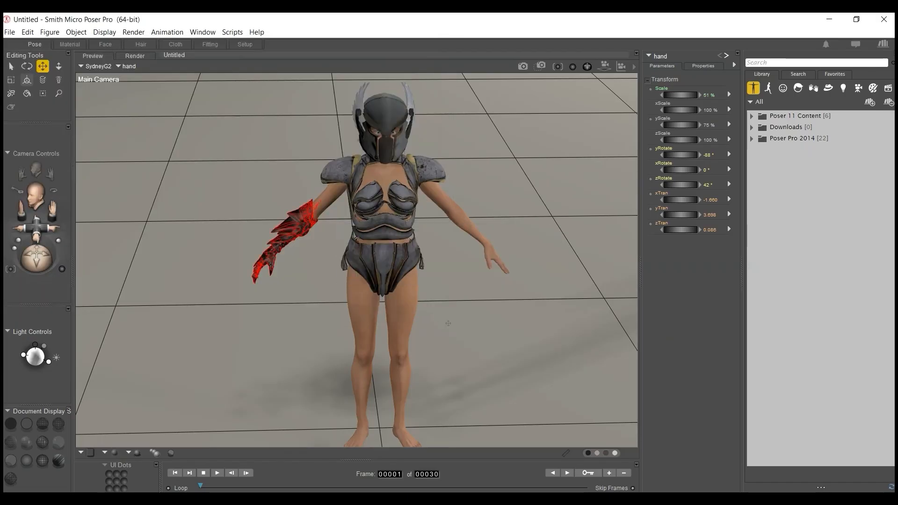
drag(681, 95, 654, 95)
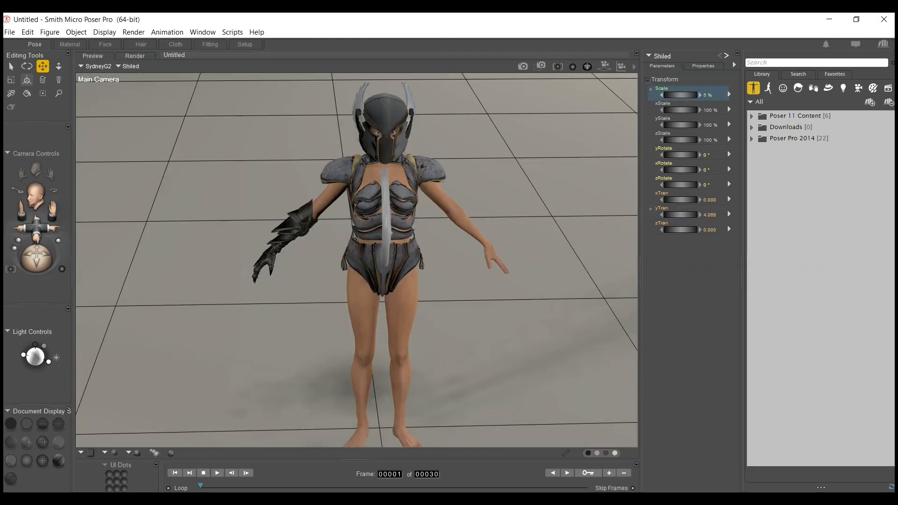
Place the shield on SydneyG2's left forearm with xTran 1.084, yRotate 22°, xRotate 84° and zRotate 24°.
drag(681, 200, 716, 192)
drag(680, 155, 690, 184)
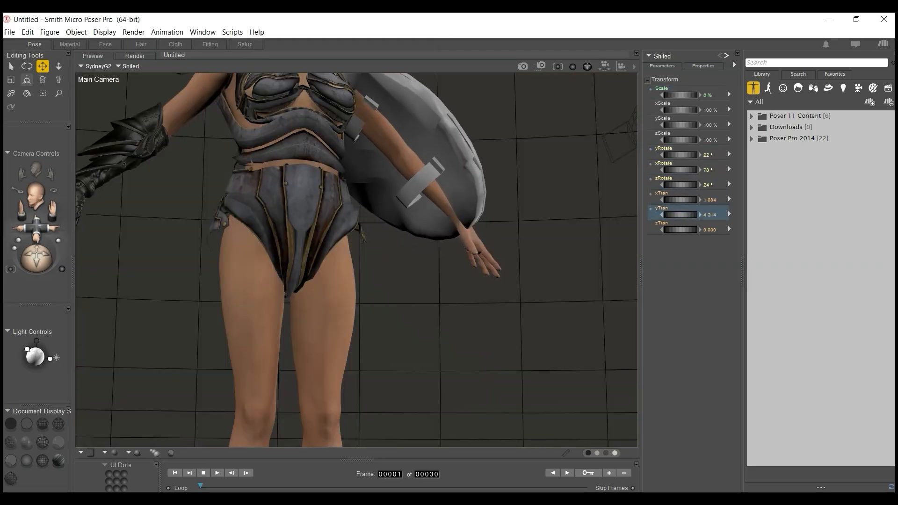
drag(680, 170, 690, 170)
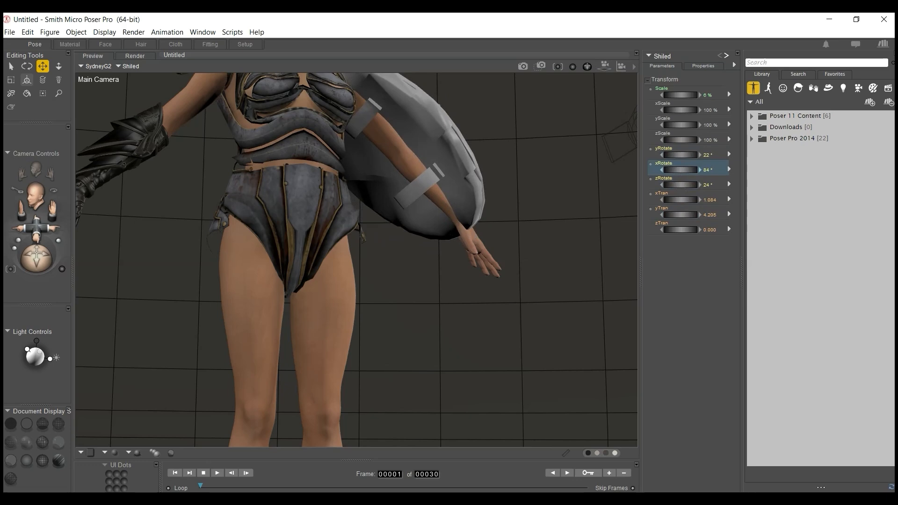
Apply polySurface17SG1_Base_Color.png as the diffuse texture of the shield's polySurface17SG1 material.
click(70, 45)
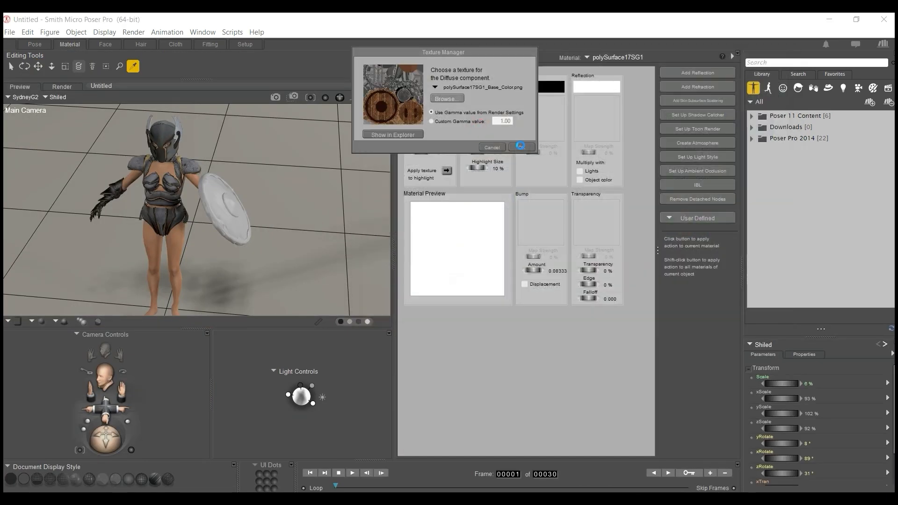
click(515, 145)
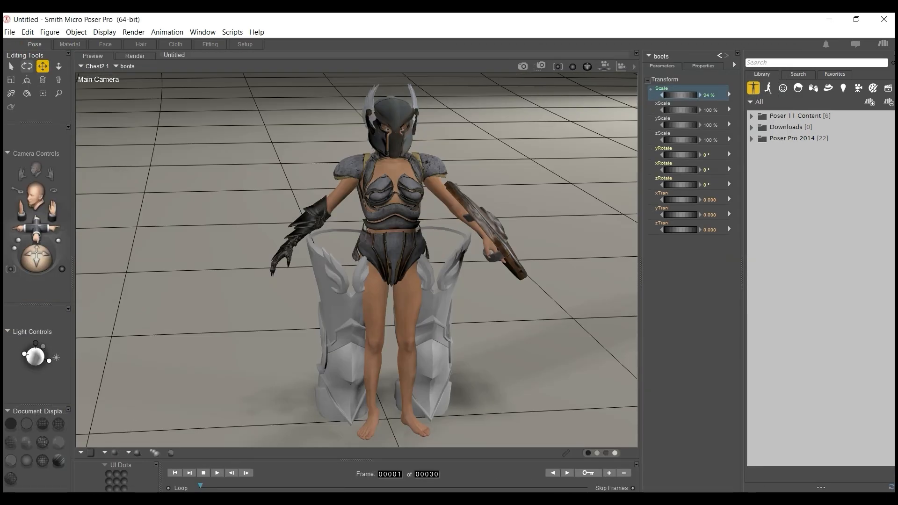
Fit the boots onto SydneyG2's legs by scaling them to 35% with yTran 1.436 and zTran 0.301.
drag(680, 95, 655, 95)
drag(681, 216, 694, 216)
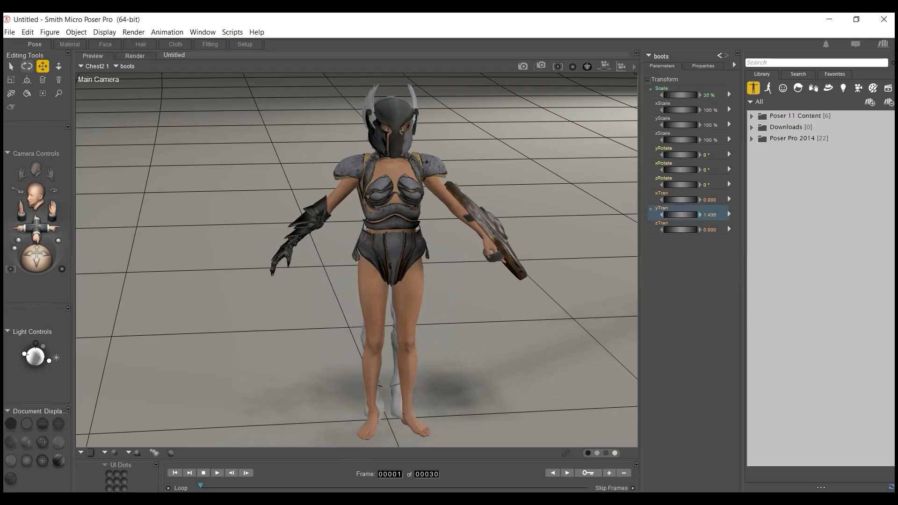
drag(221, 360, 327, 360)
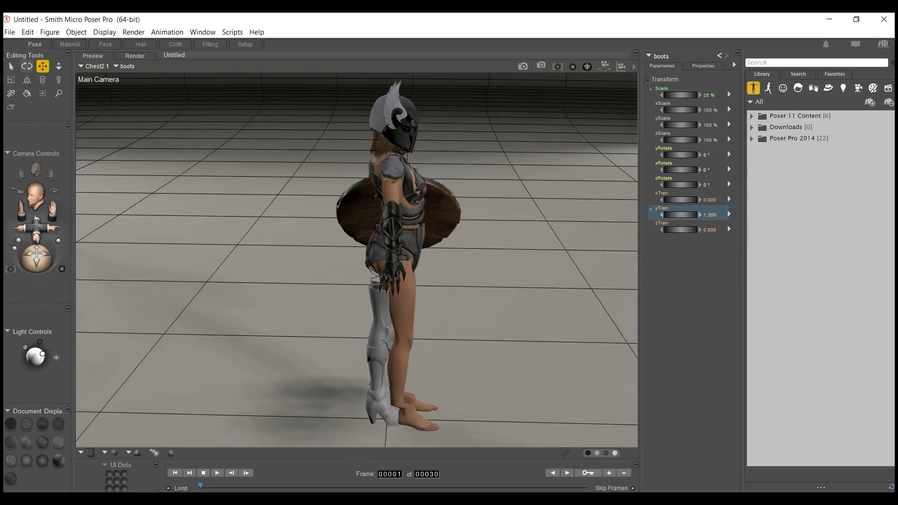
key(ctrl+z)
drag(682, 230, 713, 230)
drag(529, 342, 421, 341)
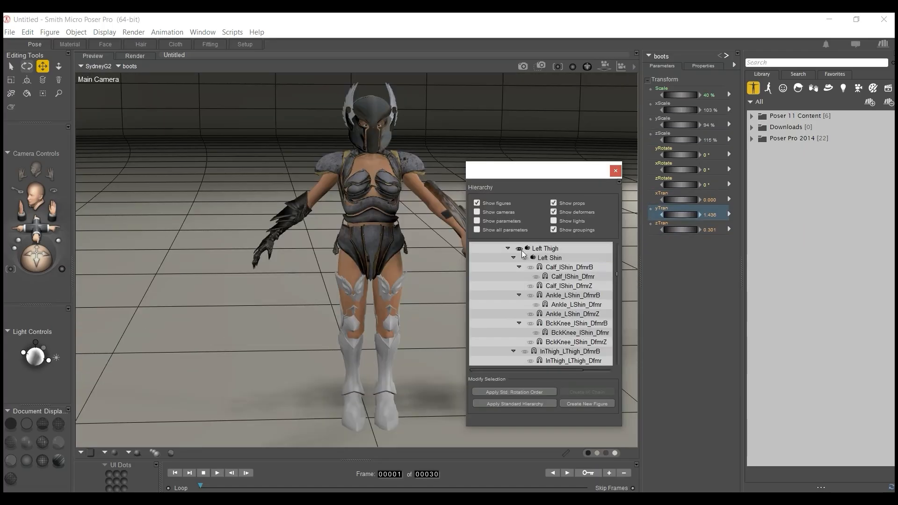
Select SydneyG2's Left Thigh in the Hierarchy window, check the right leg parts and close the window.
click(545, 248)
scroll(558, 298, up, 2)
scroll(557, 298, up, 5)
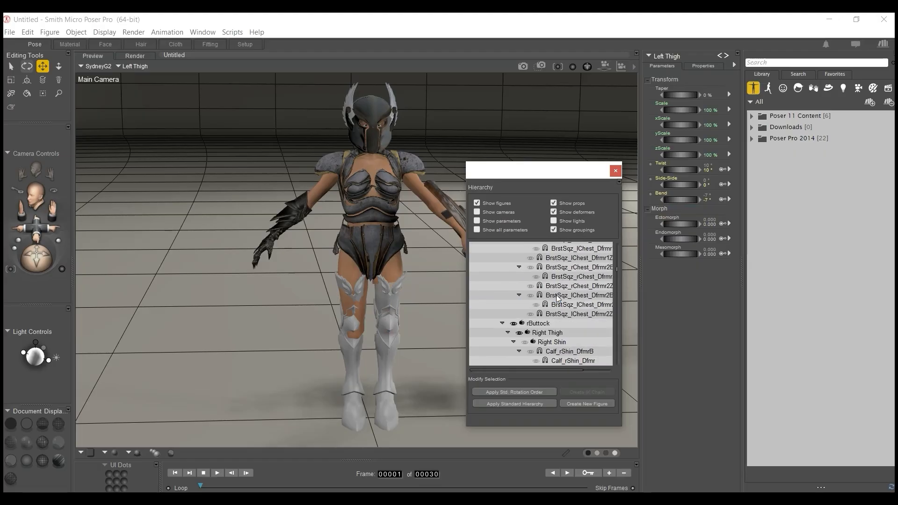
click(615, 170)
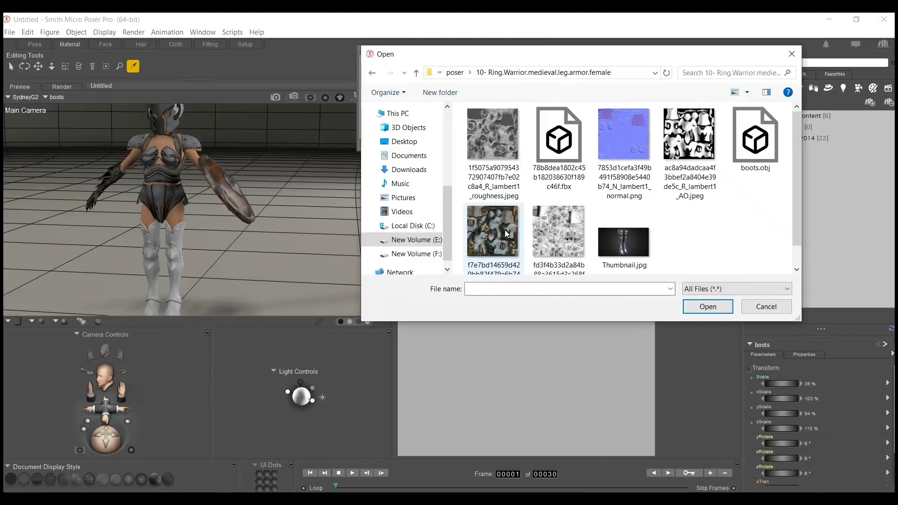
Apply the color image starting with f7e7bd14659d42 as the diffuse texture of the boots' lambert1 material.
double_click(506, 232)
key(Return)
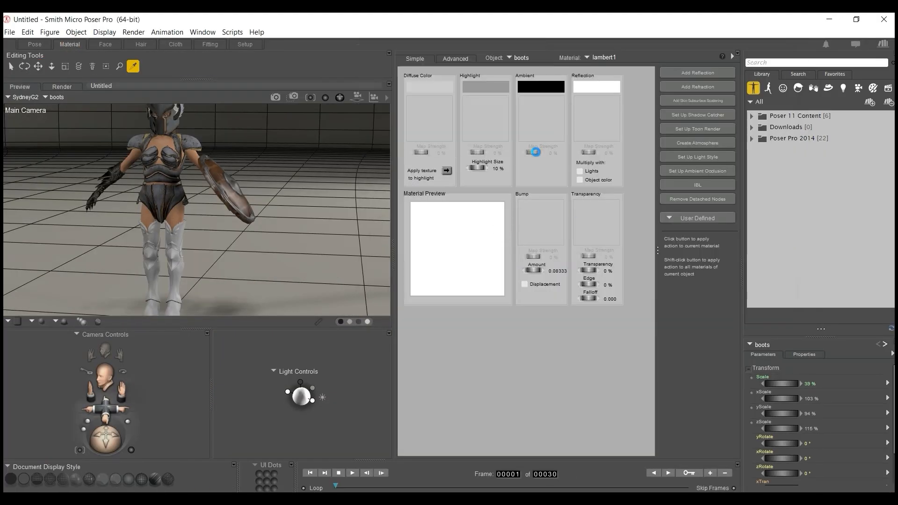
click(435, 90)
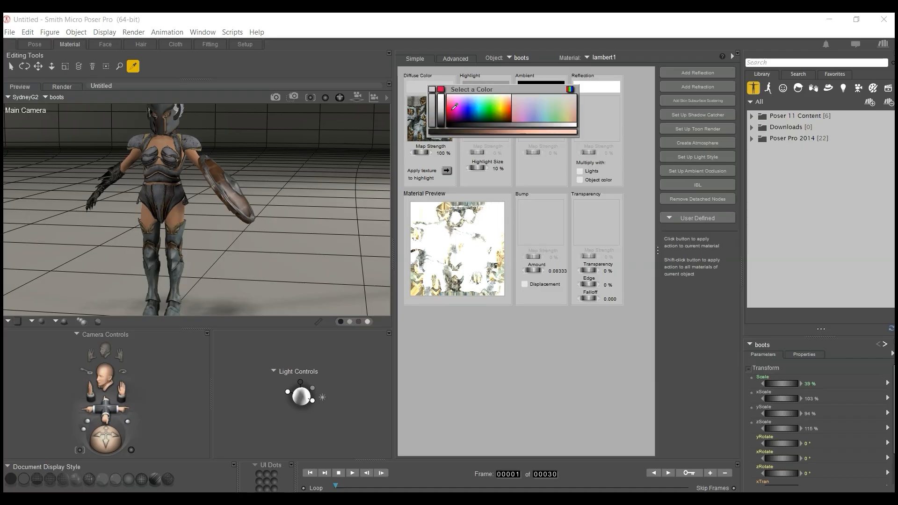
click(166, 191)
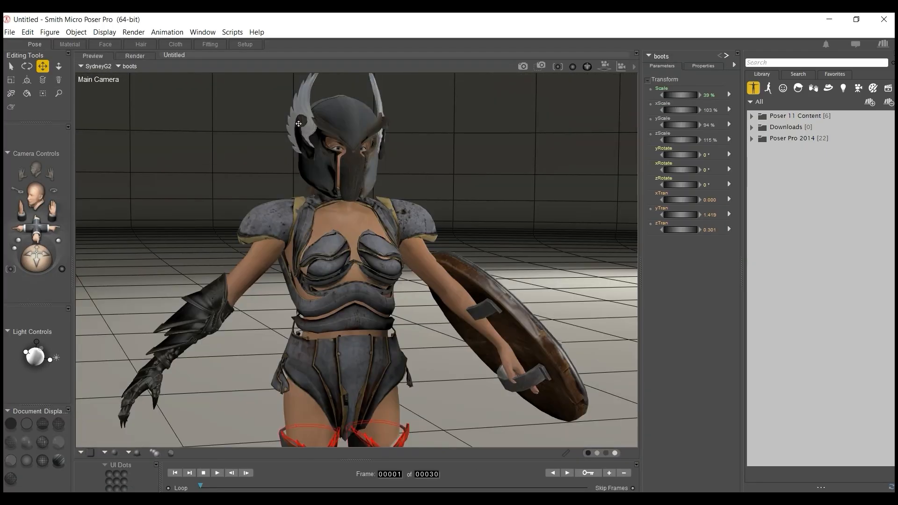
Load a portrait as the front face photo for SydneyG2's head in the Face room.
click(102, 45)
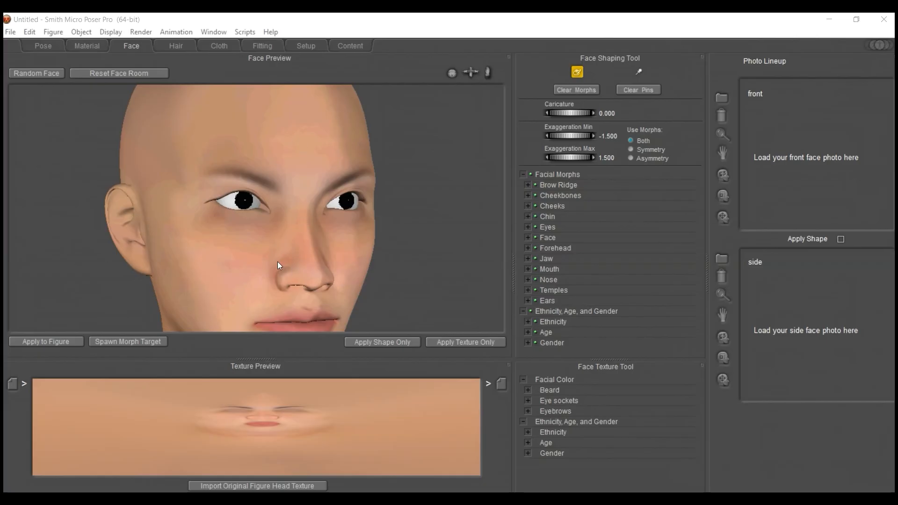
click(724, 95)
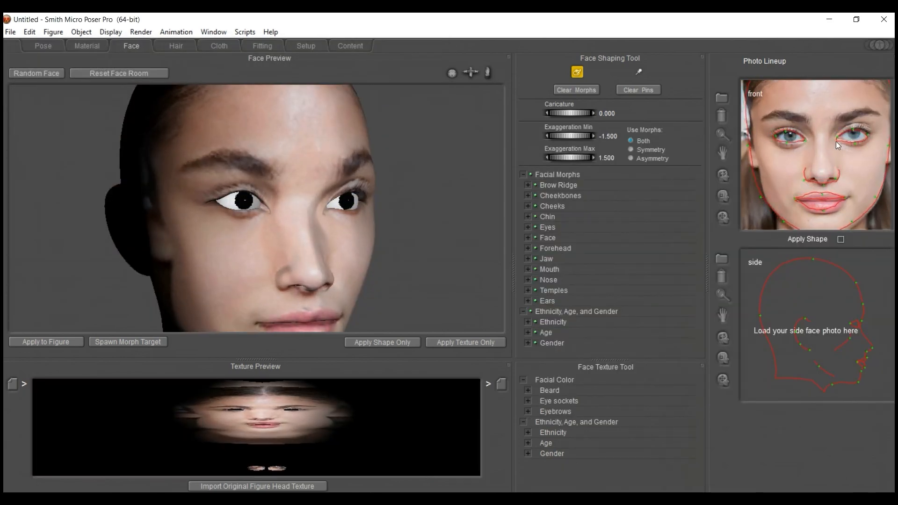
Shape the face with the facial morphs, setting less/more European to 0.290 and less/more South East Asian to 0.110.
click(528, 185)
scroll(542, 307, down, 4)
drag(570, 306, 564, 341)
scroll(553, 327, down, 5)
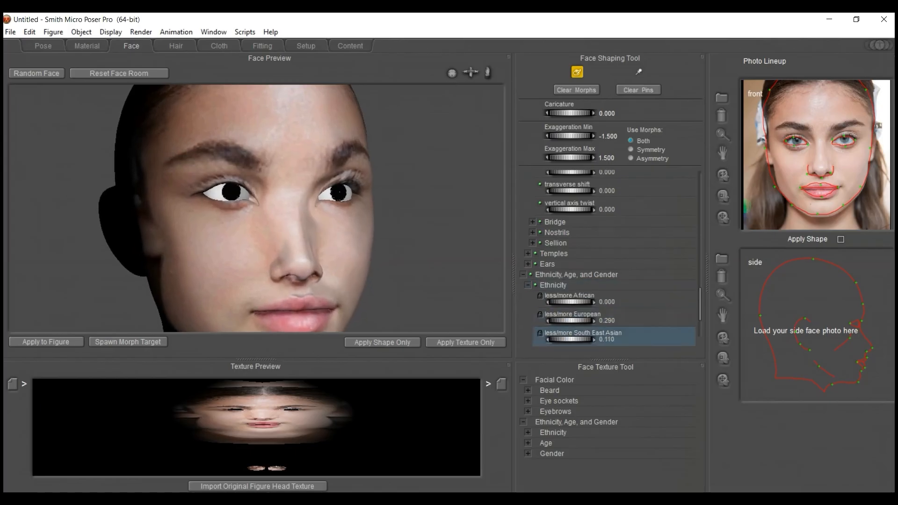
Adjust the eye socket and eyebrow coloring of the face texture.
click(527, 284)
click(527, 401)
drag(557, 417, 575, 417)
click(528, 430)
drag(571, 457, 575, 457)
scroll(575, 449, down, 3)
click(527, 450)
scroll(567, 448, down, 1)
scroll(561, 435, up, 5)
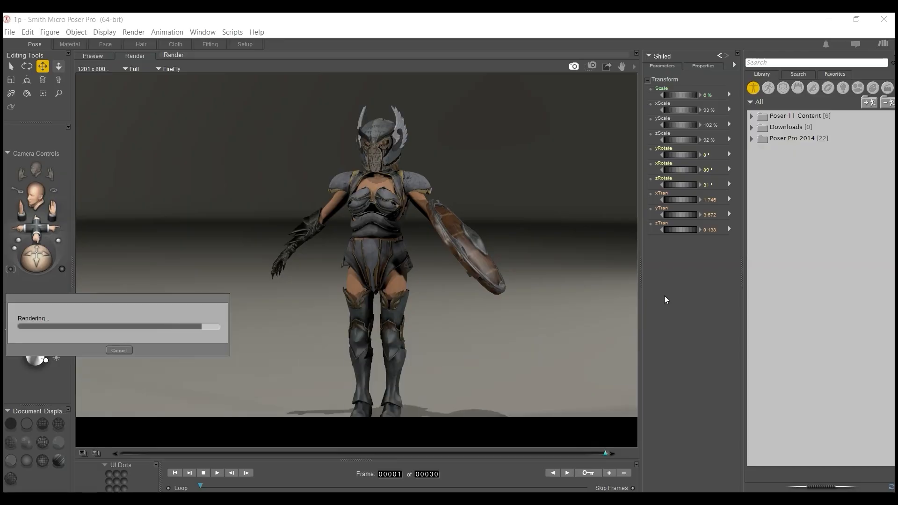
Compare the finished FireFly render of the warrior with the scene preview.
click(96, 56)
click(131, 57)
click(97, 56)
click(130, 57)
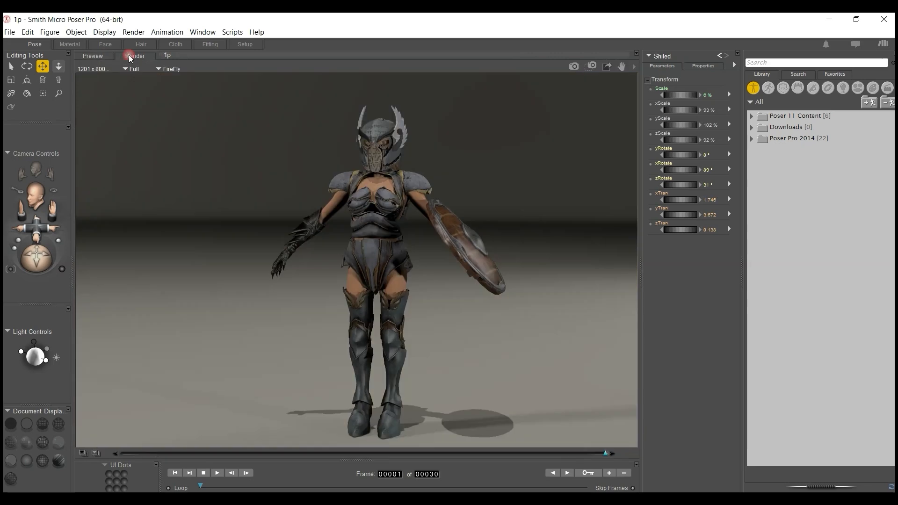
click(97, 57)
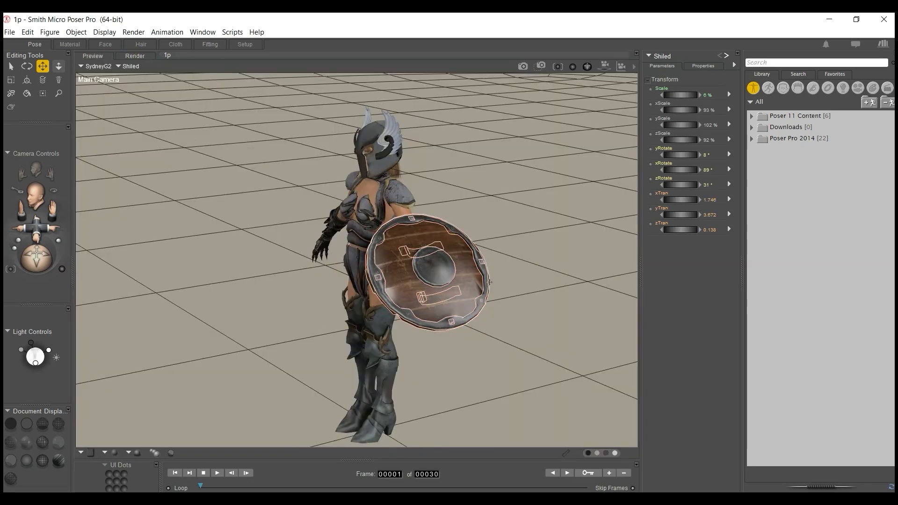
Delete the shield from the scene.
key(Delete)
click(501, 294)
drag(42, 248, 61, 235)
Set up a single-frame export of the warrior and choose which scene objects to include.
click(9, 32)
mouse_move(40, 139)
click(201, 220)
click(494, 294)
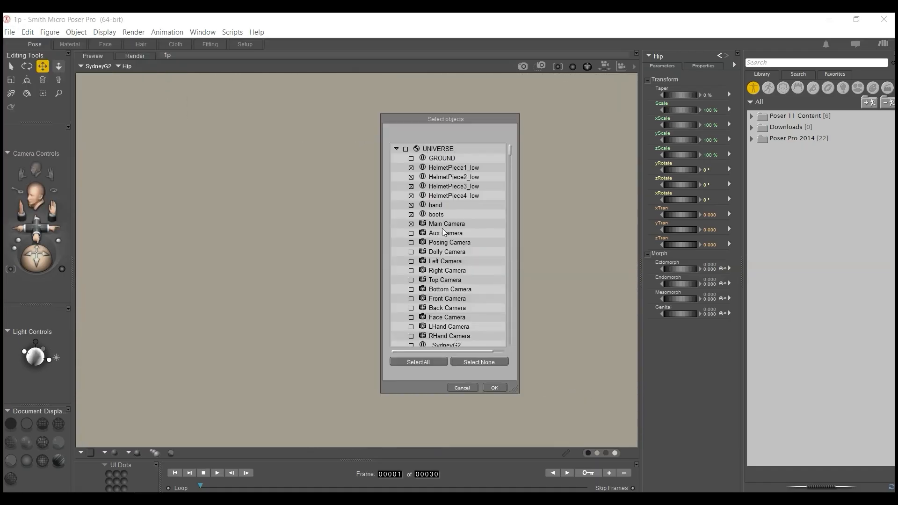
scroll(440, 257, down, 10)
click(402, 196)
click(402, 205)
click(402, 215)
click(402, 224)
scroll(440, 262, up, 3)
click(495, 387)
click(466, 344)
click(465, 344)
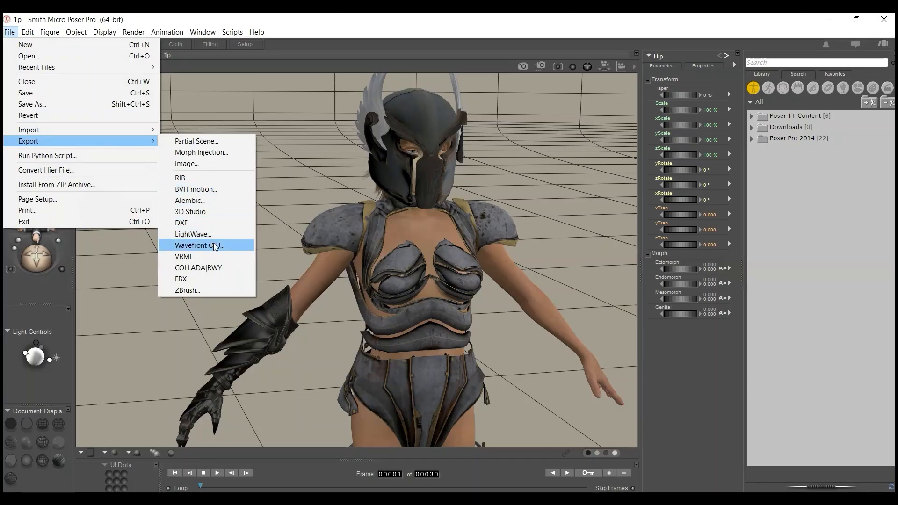
Export the warrior as a single-frame Wavefront OBJ, including the four helmet pieces, hand and boots.
click(215, 246)
click(500, 290)
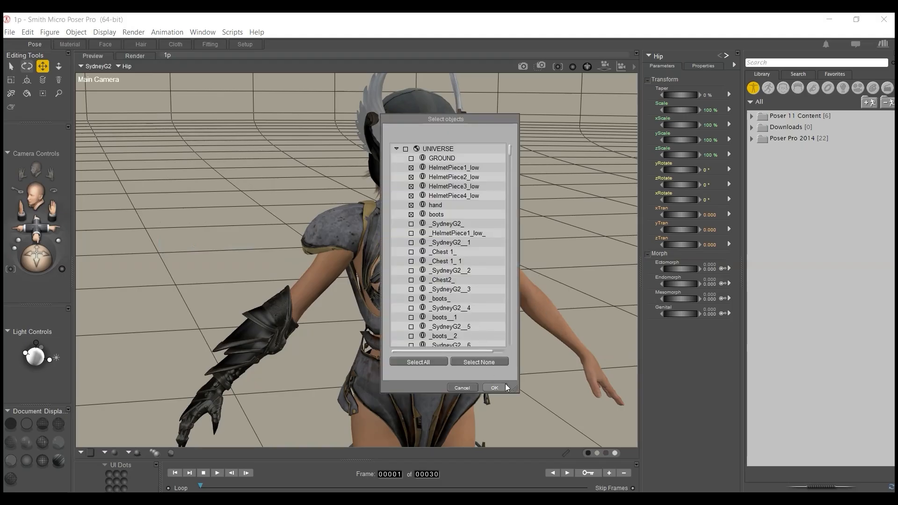
click(501, 388)
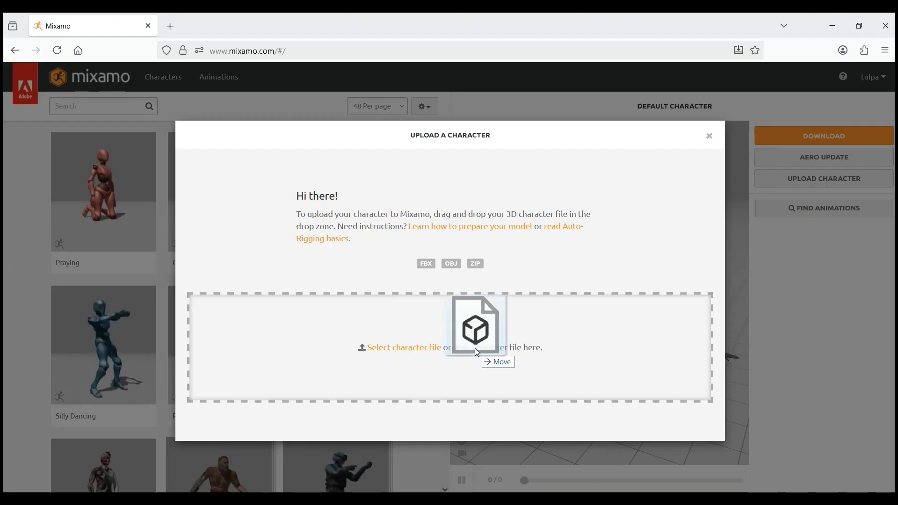
Upload the exported character to Mixamo and auto-rig it with symmetric markers and the Standard Skeleton (65).
drag(465, 345, 468, 343)
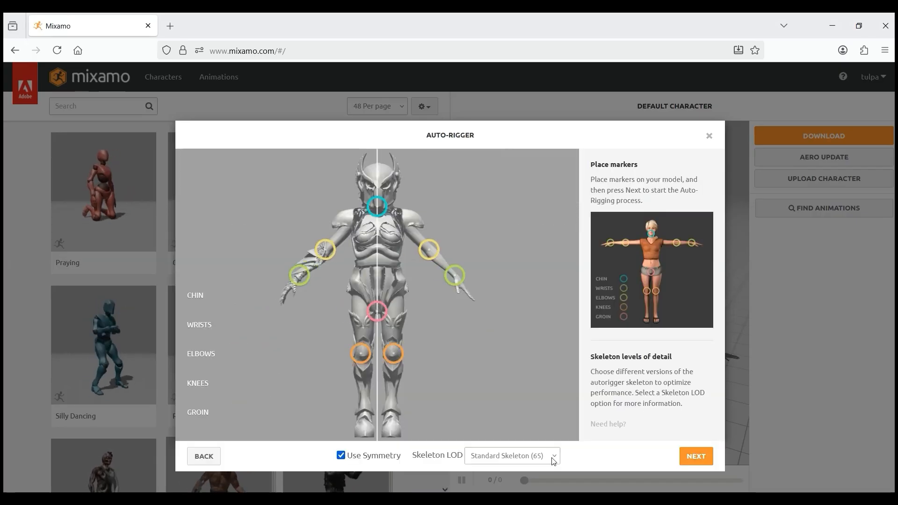
click(696, 456)
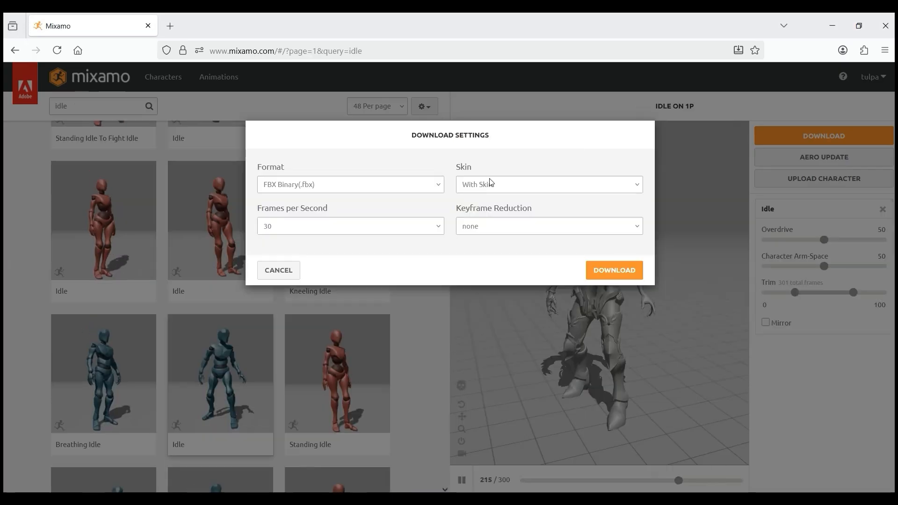
Download the Idle animation on the character as FBX for Unity, with skin, at 30 frames per second.
click(407, 184)
click(412, 225)
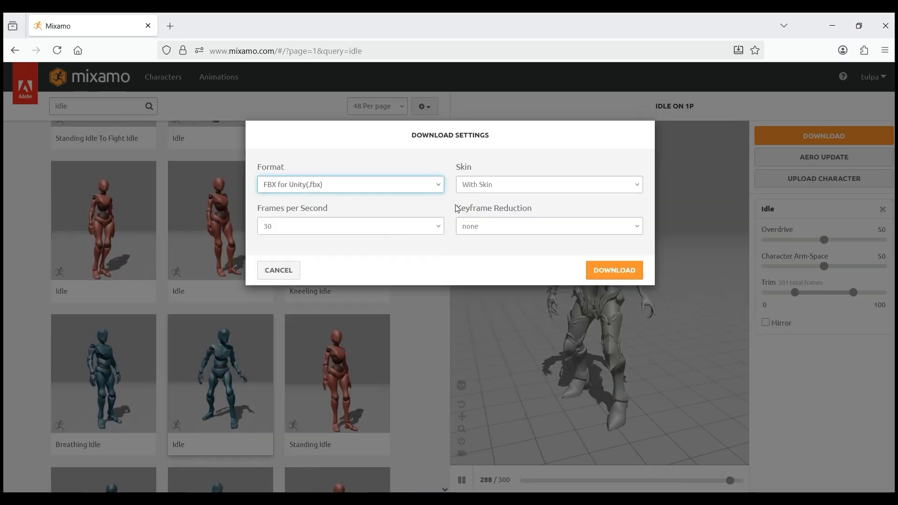
click(614, 270)
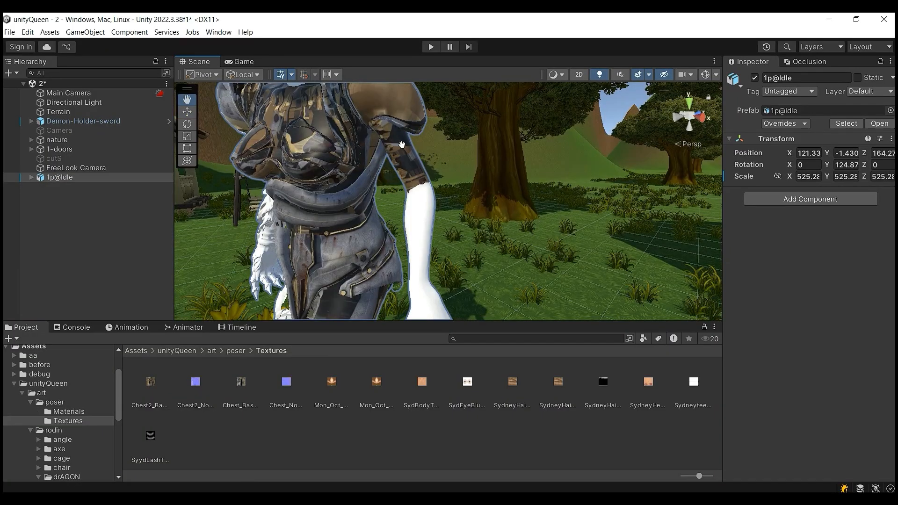
In Unity, examine the textures on the armor and arms of the imported 1p@Idle character.
alt+drag(402, 145, 355, 177)
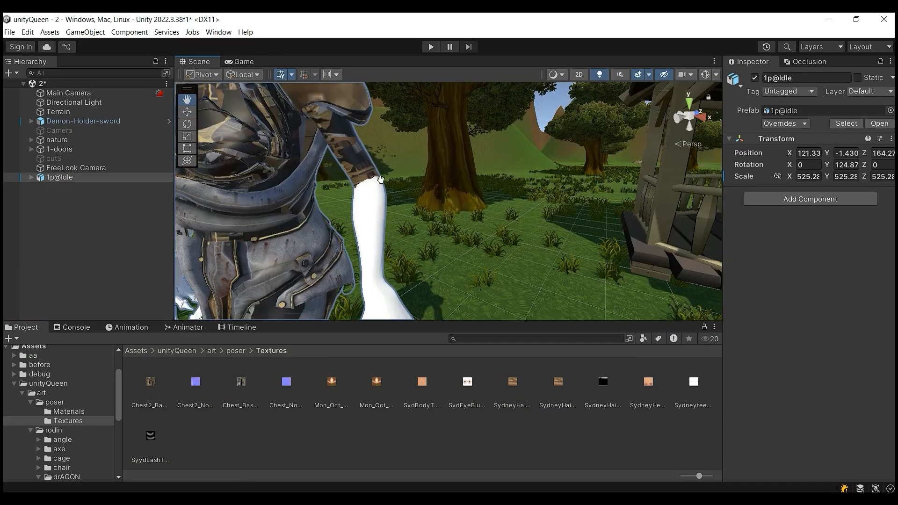
scroll(381, 180, up, 4)
middle_drag(380, 179, 413, 196)
scroll(394, 185, down, 5)
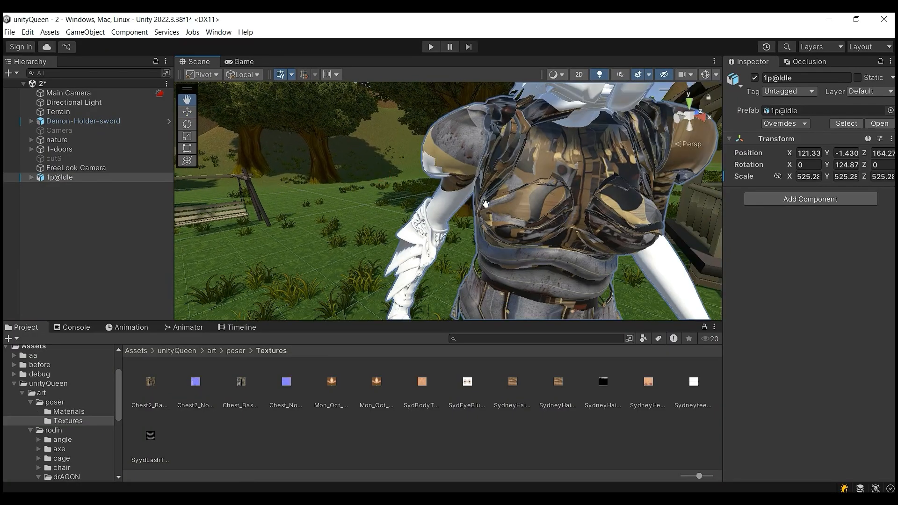
scroll(485, 203, down, 4)
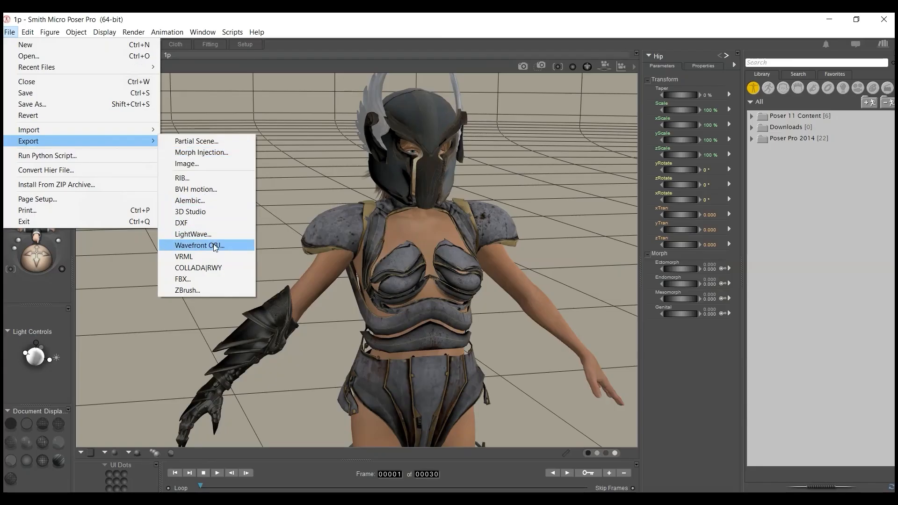
Switch back to Poser and export the warrior again as a single-frame Wavefront OBJ with the same objects.
click(214, 246)
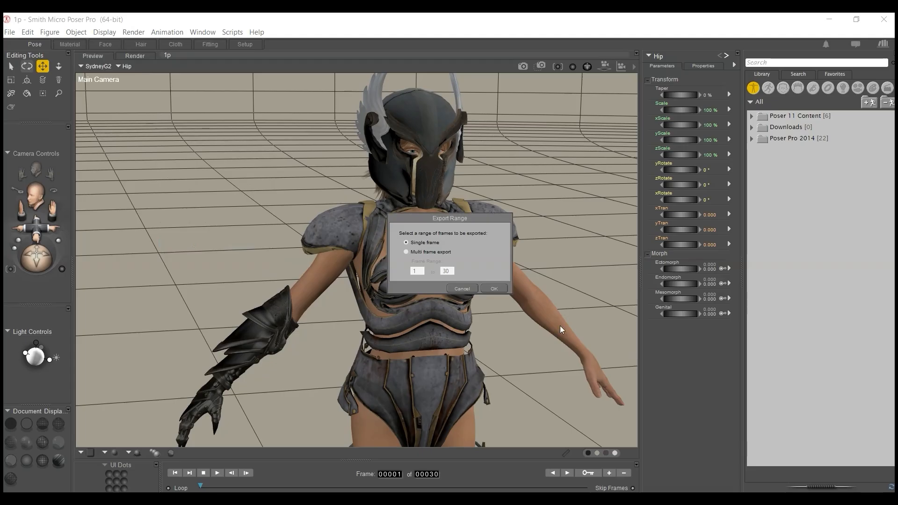
click(499, 289)
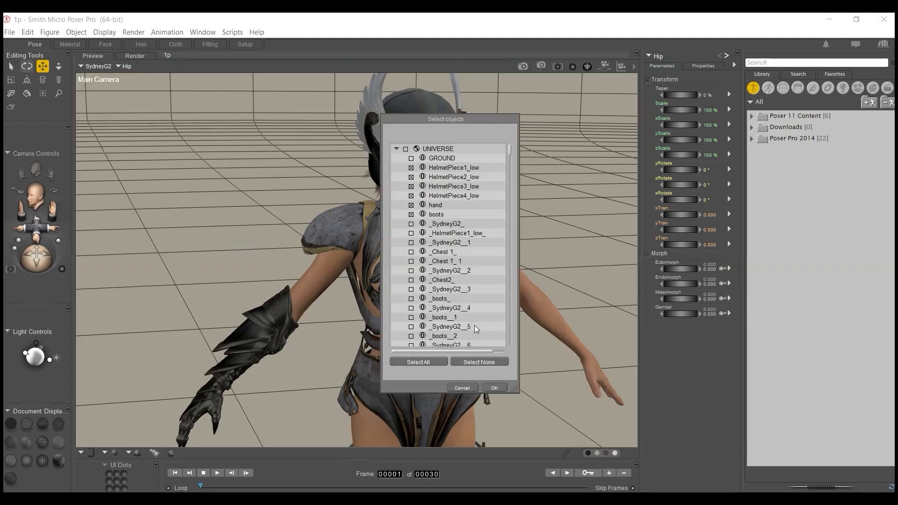
click(504, 389)
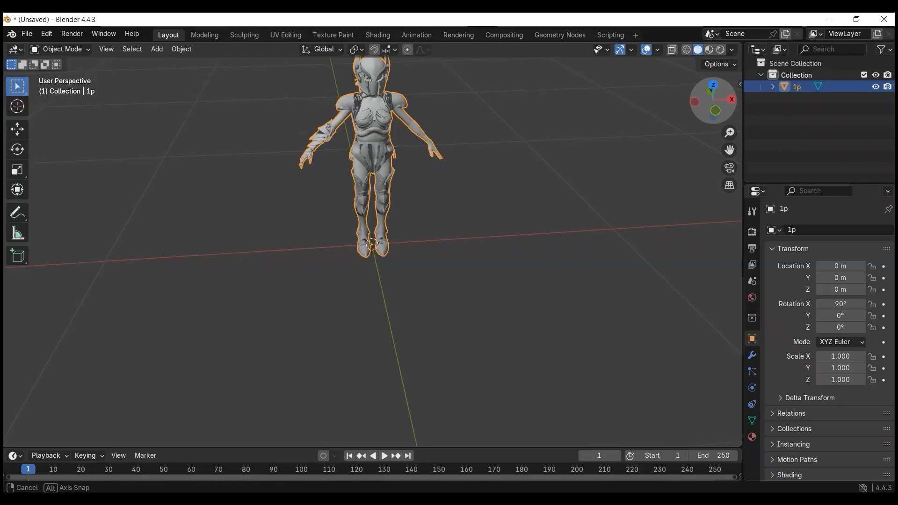
Switch to Blender and look over the imported 1p model from the front.
middle_drag(421, 262, 412, 255)
middle_drag(591, 135, 552, 145)
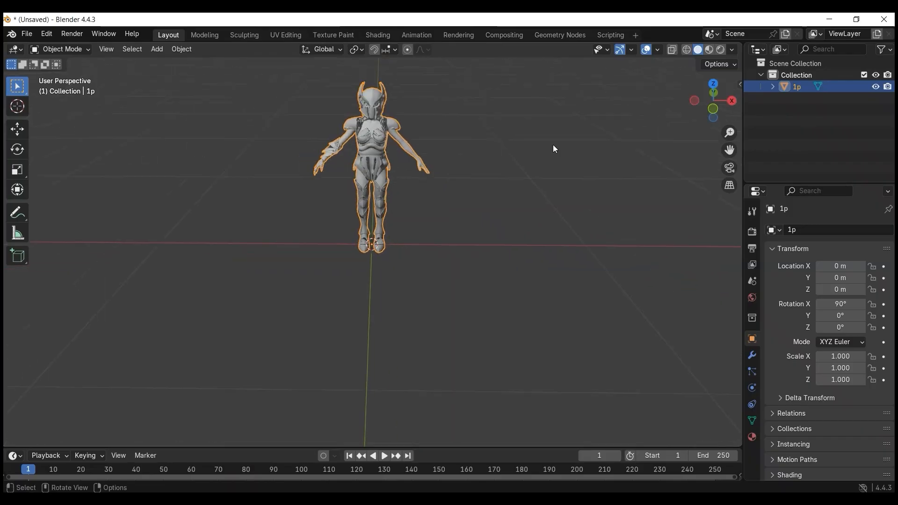
Export the 1p model from Blender.
click(28, 37)
mouse_move(113, 209)
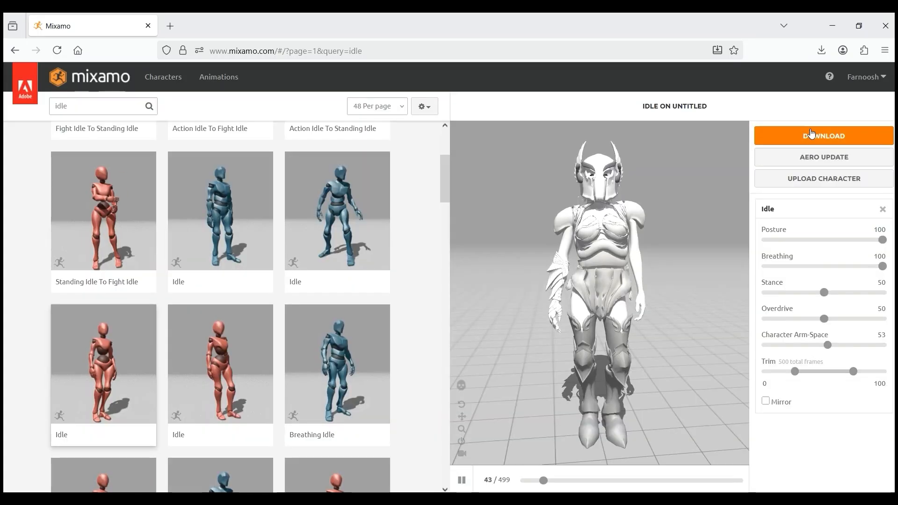
Switch to Mixamo and download the Idle animation on the armored character.
click(806, 136)
click(506, 188)
click(507, 201)
click(407, 187)
click(407, 187)
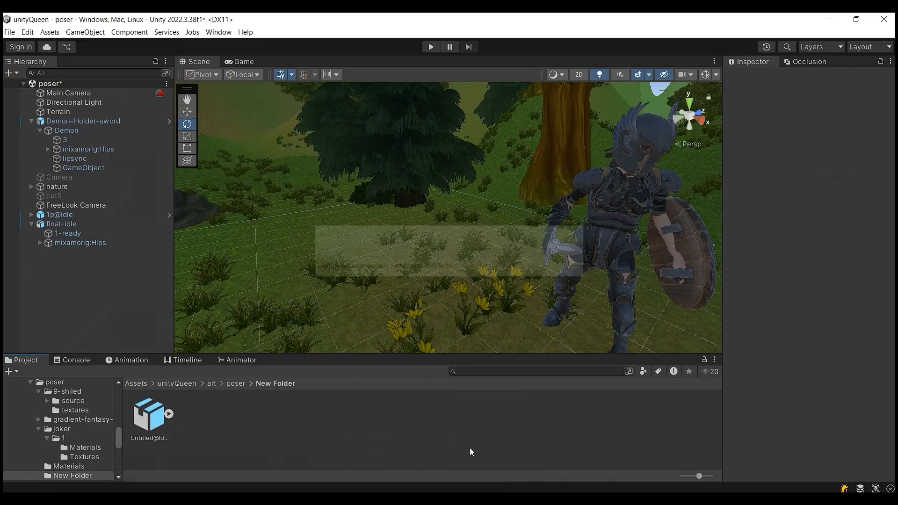
Switch to Unity and deactivate the old 1p@Idle character in the scene.
click(117, 223)
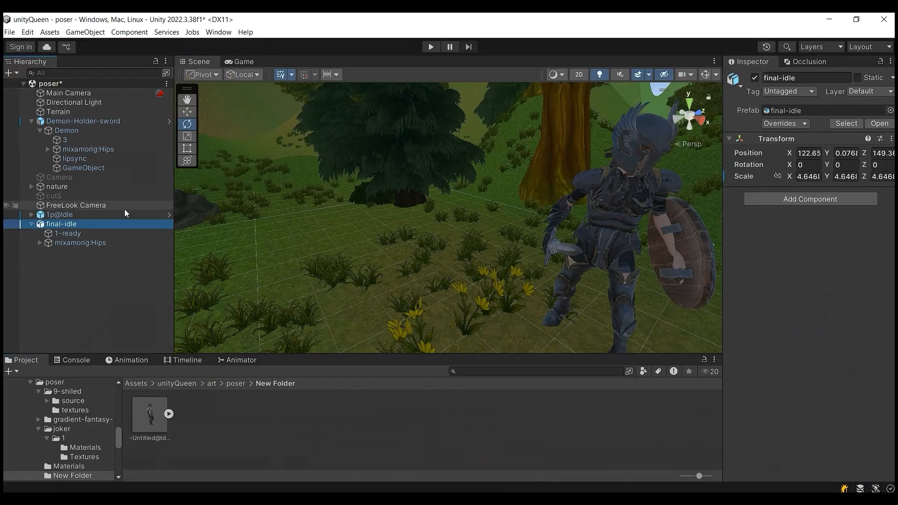
click(103, 215)
click(755, 77)
Place the Untitled@Idle character in the scene at a scale of about 4.44 and rotate it about 96° around Y.
drag(441, 320, 538, 262)
click(187, 136)
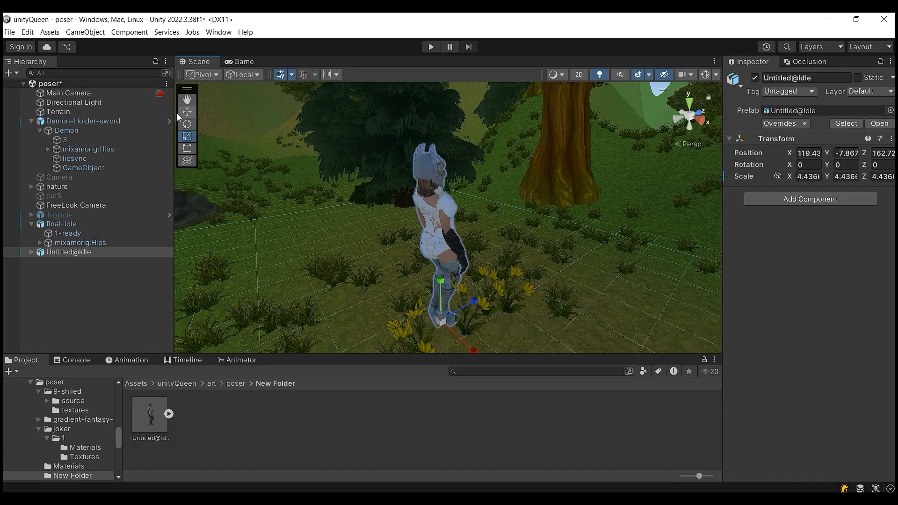
drag(483, 345, 379, 352)
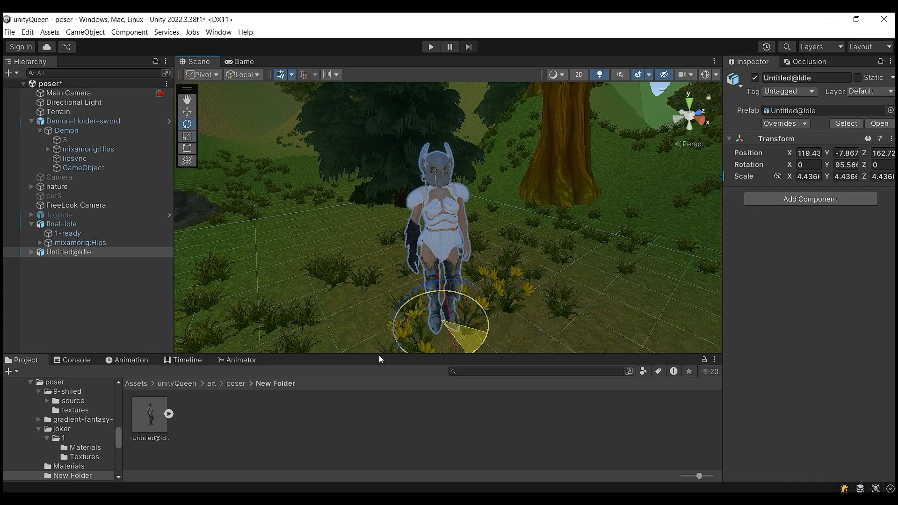
Apply the Chest and Chest2 base textures from the poser Textures folder to the character's white chest and hip armor.
double_click(376, 422)
scroll(468, 156, up, 3)
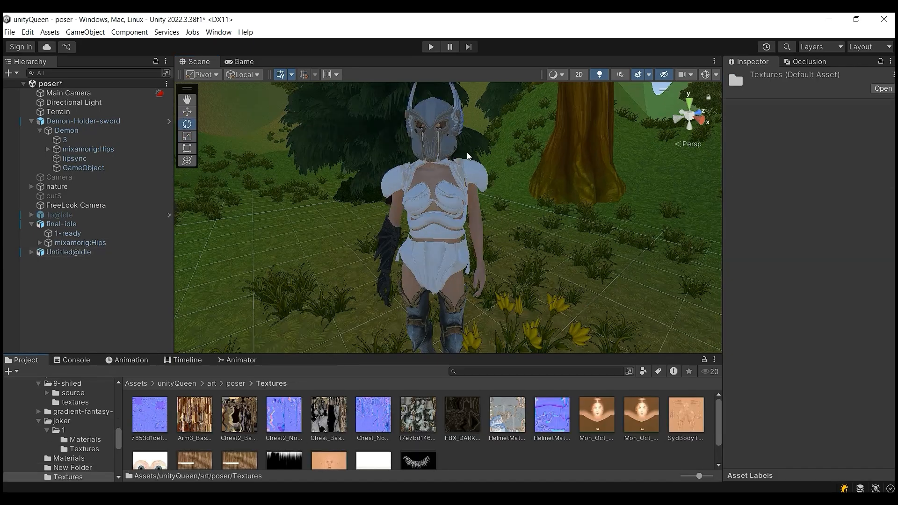
click(187, 111)
click(444, 219)
drag(343, 406, 446, 201)
drag(232, 405, 430, 260)
scroll(527, 283, down, 3)
middle_drag(527, 282, 453, 162)
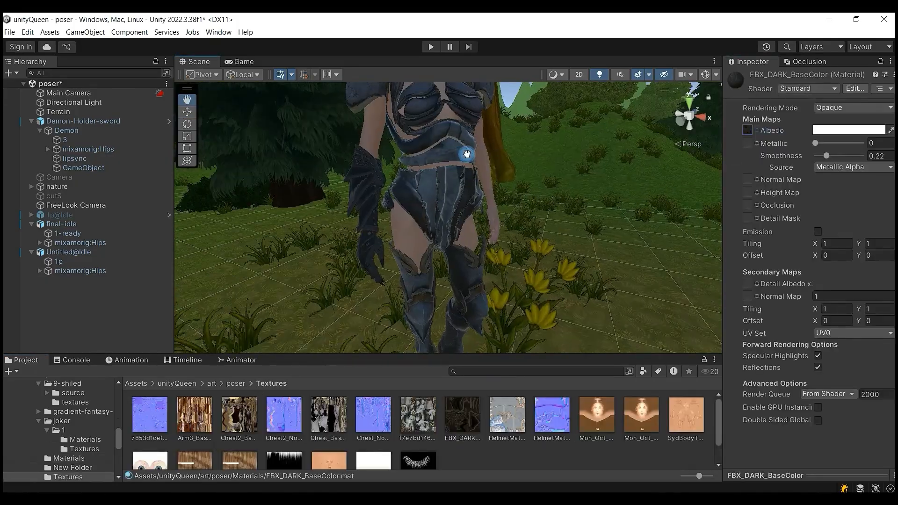
scroll(467, 154, down, 4)
middle_drag(477, 188, 489, 189)
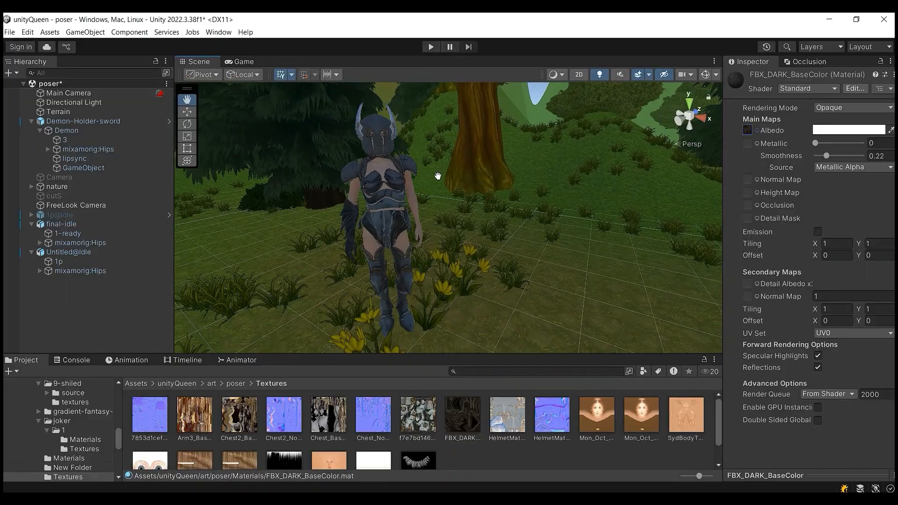